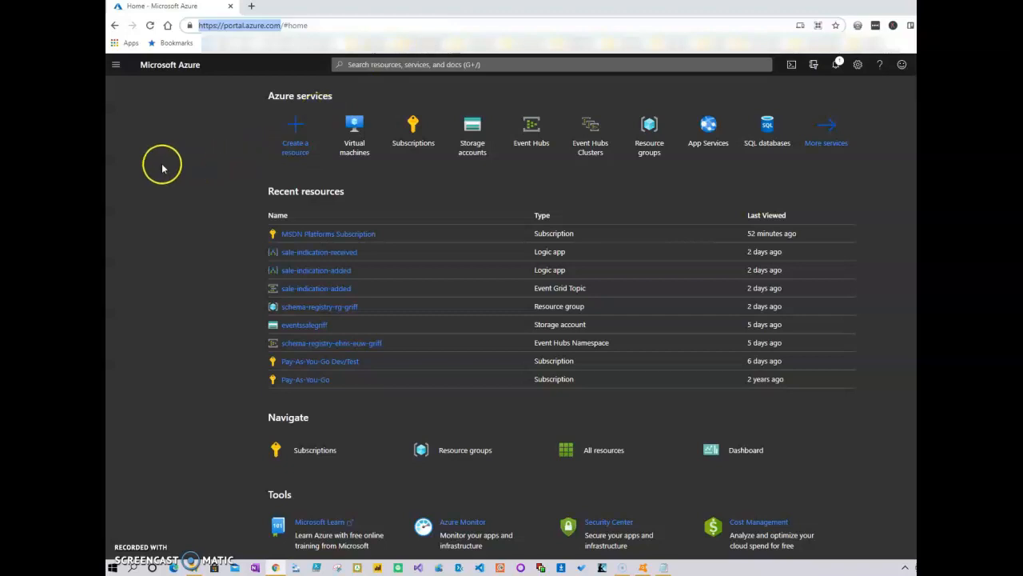
Open the Virtual machines service from all services and start creating a new virtual machine
left_click(116, 68)
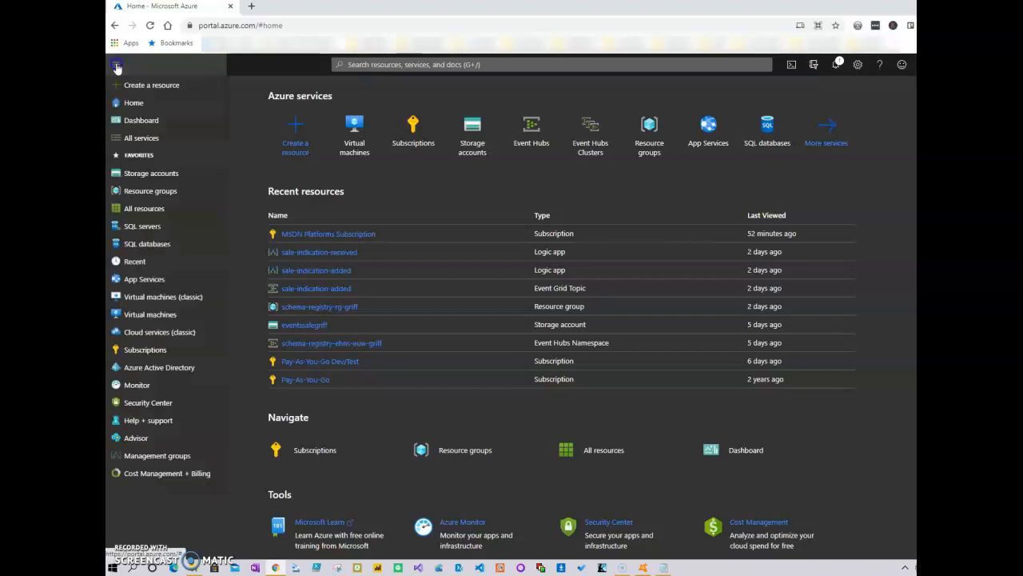
left_click(174, 137)
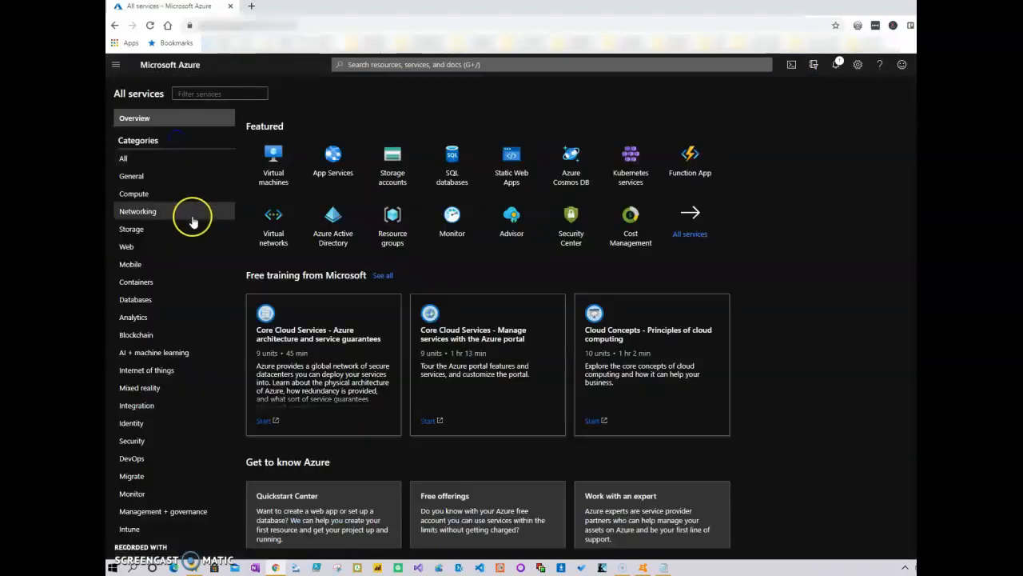
left_click(274, 162)
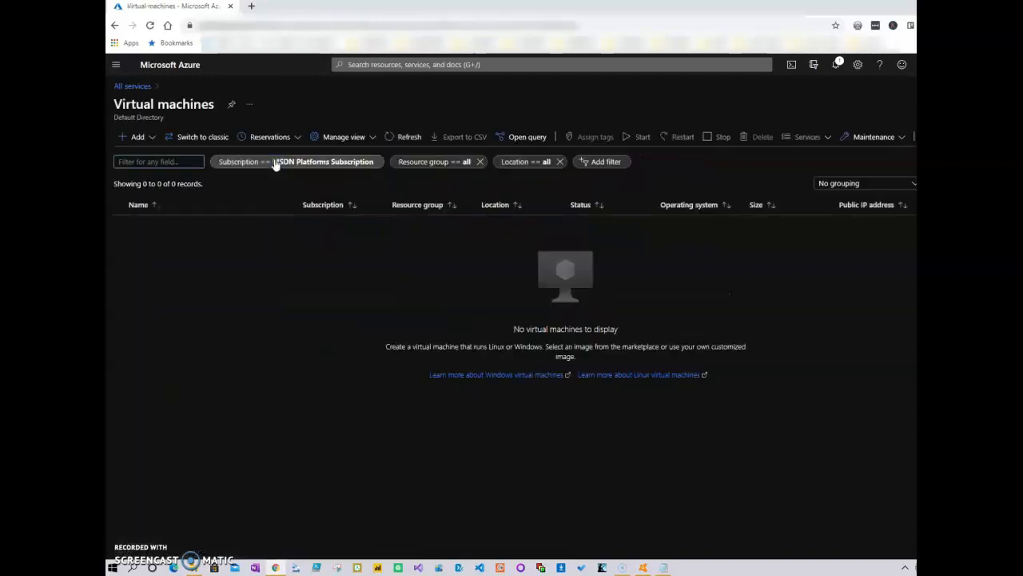
left_click(140, 136)
left_click(189, 155)
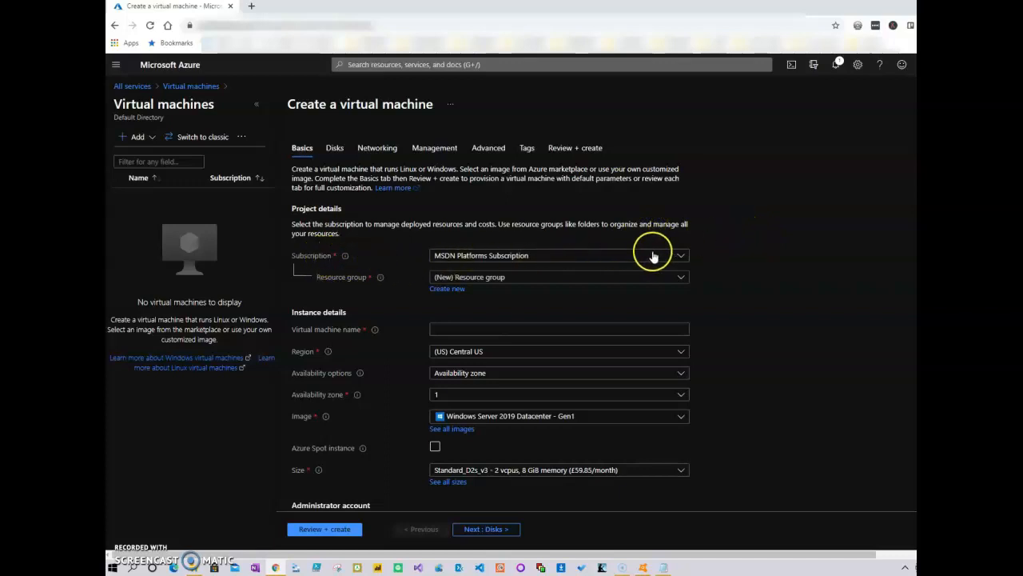
Select MSDN Platforms Subscription for the virtual machine and create a new resource group named my-vm-rg
left_click(683, 258)
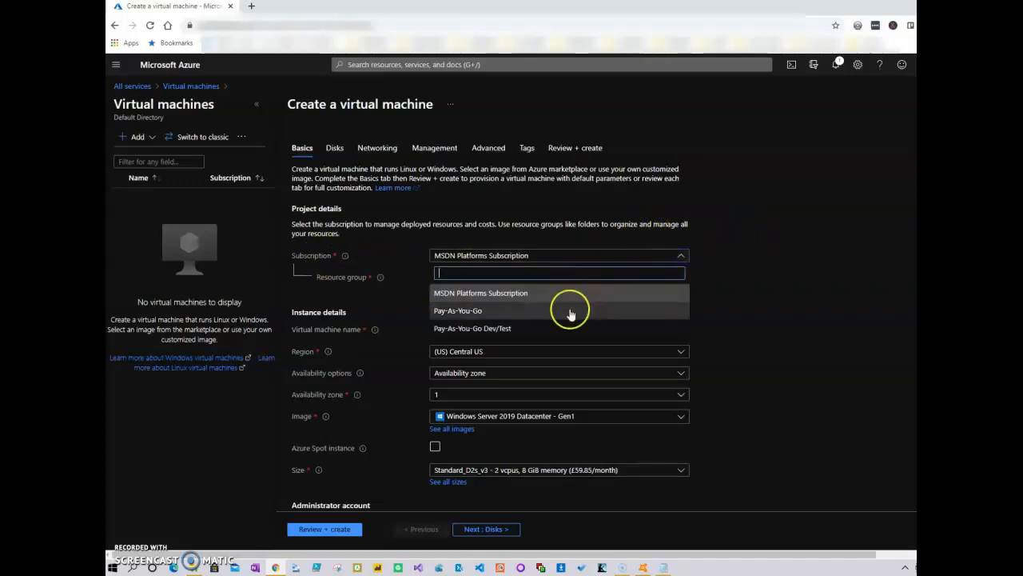
left_click(502, 294)
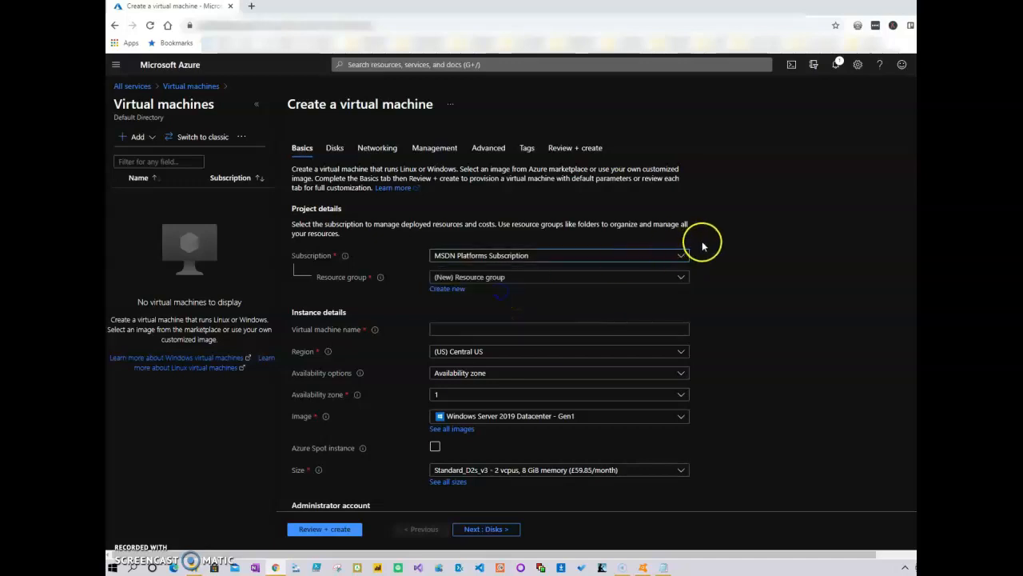
left_click(665, 567)
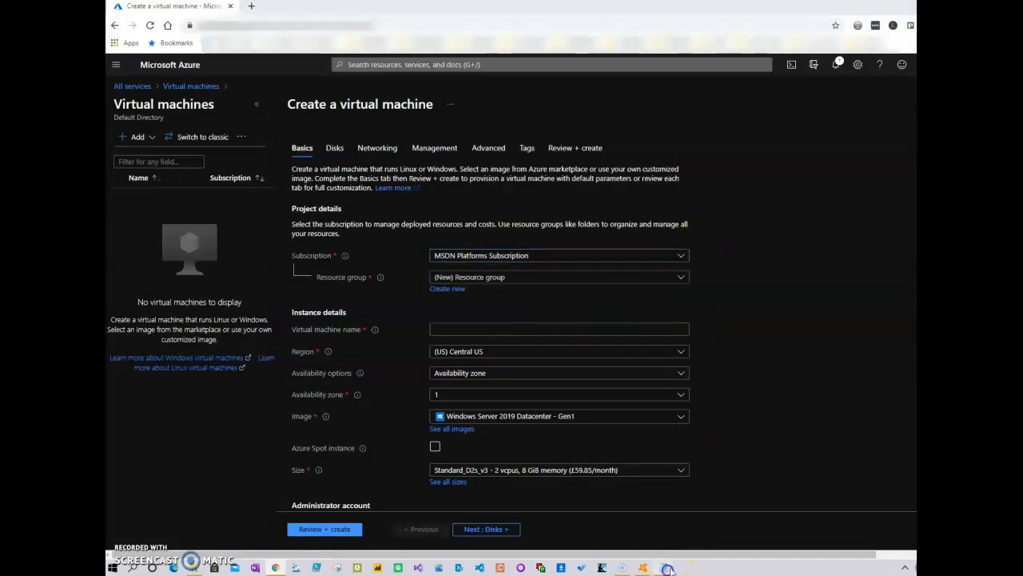
left_click(447, 288)
type("my-vm-rg")
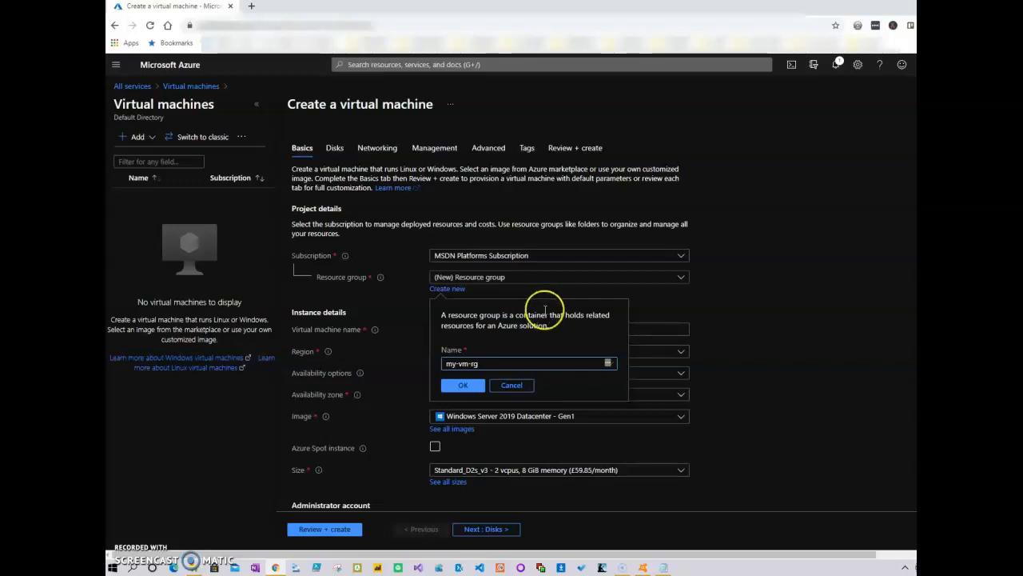
left_click(463, 386)
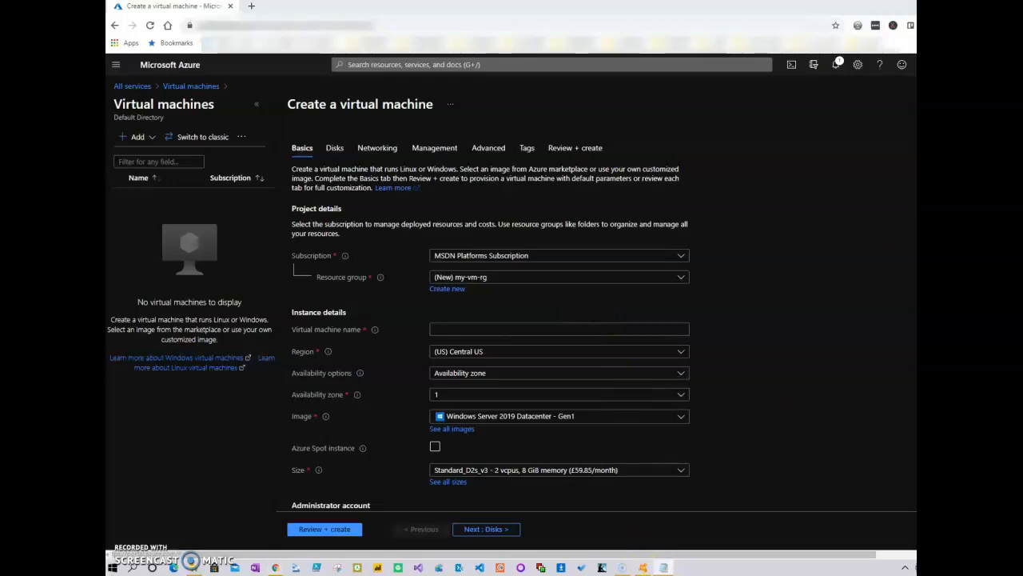
Name the virtual machine my-vm-eun-griff and set its region to (Europe) North Europe
left_click(442, 329)
type("my-vm-eun-griff")
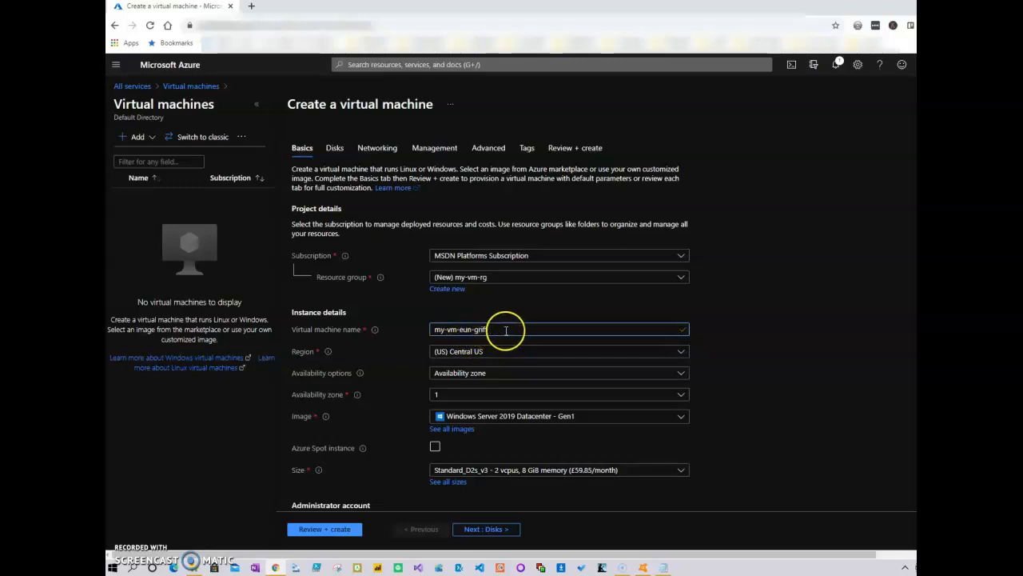
left_click(684, 353)
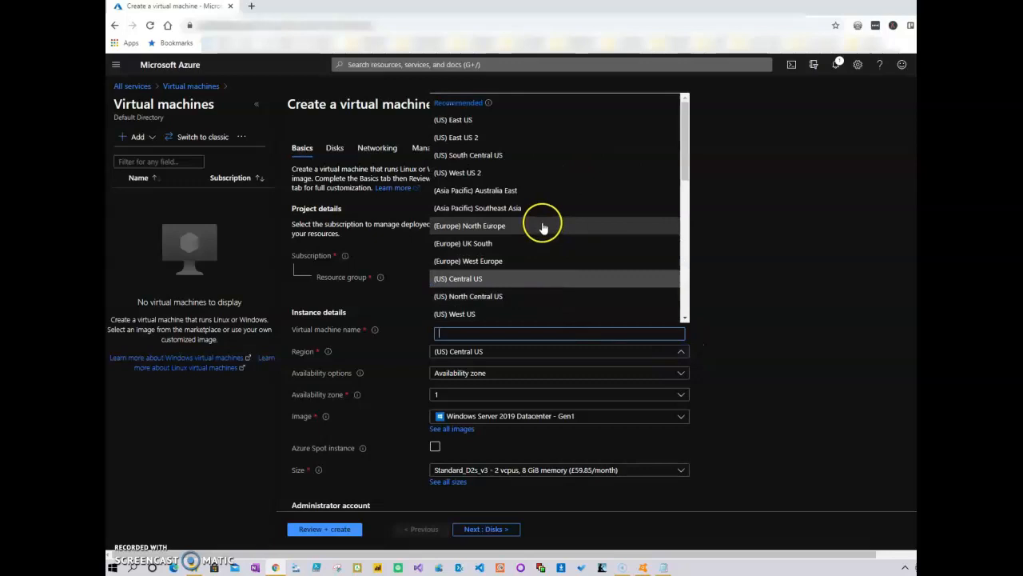
scroll(542, 228, "down", 1)
scroll(506, 120, "down", 1)
left_click(506, 117)
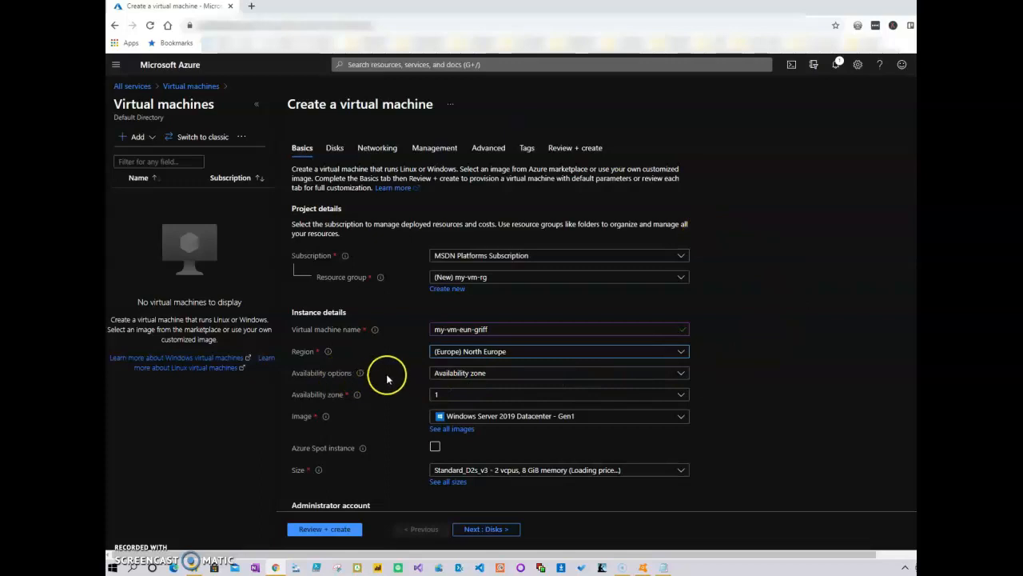
Choose Windows Server 2019 Datacenter - Gen1 as the virtual machine's image
scroll(385, 374, "down", 2)
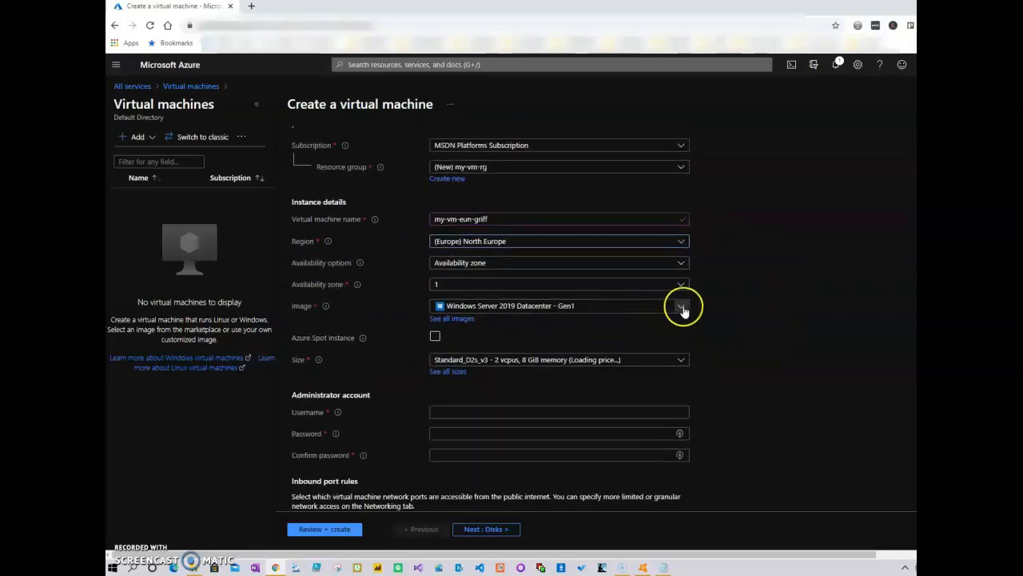
left_click(682, 308)
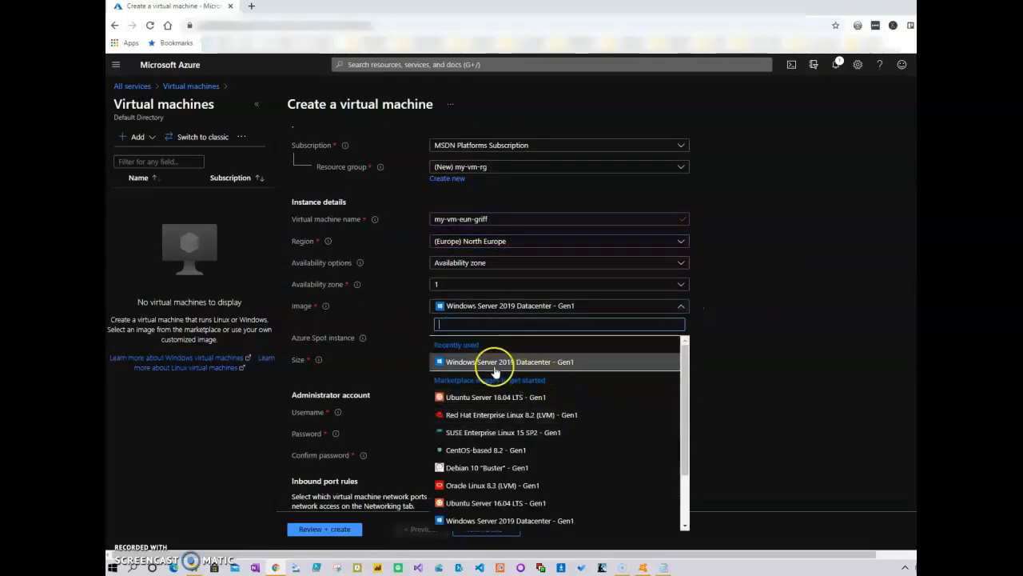
left_click(584, 364)
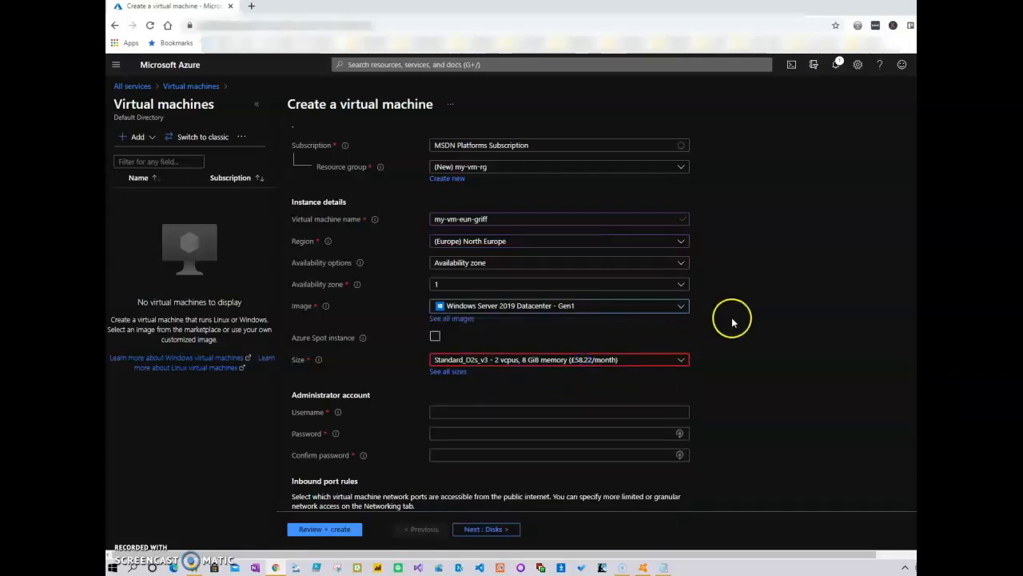
Set the administrator account's username to admingriff, and enter and confirm the account password
scroll(719, 320, "down", 1)
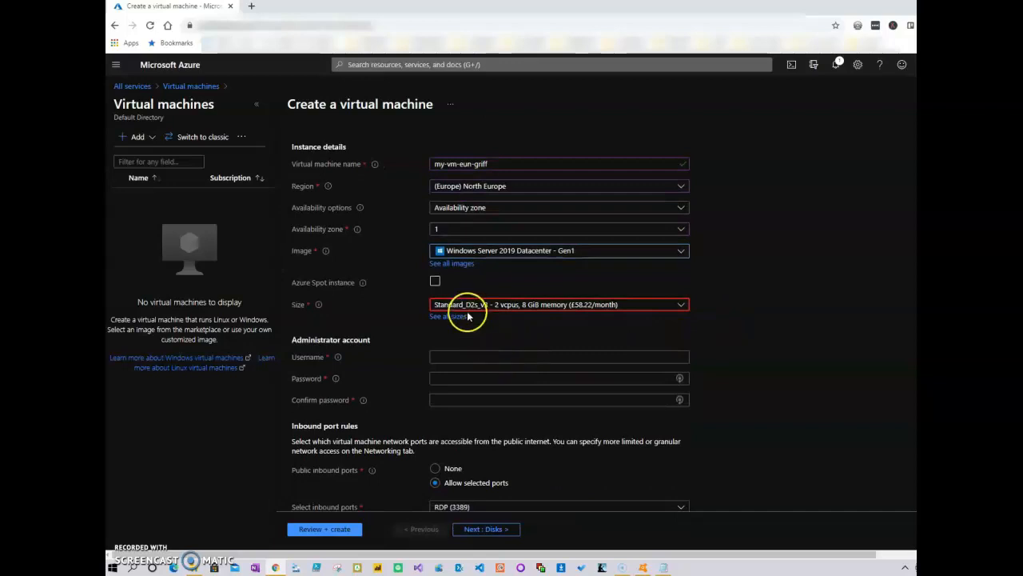
scroll(565, 323, "down", 1)
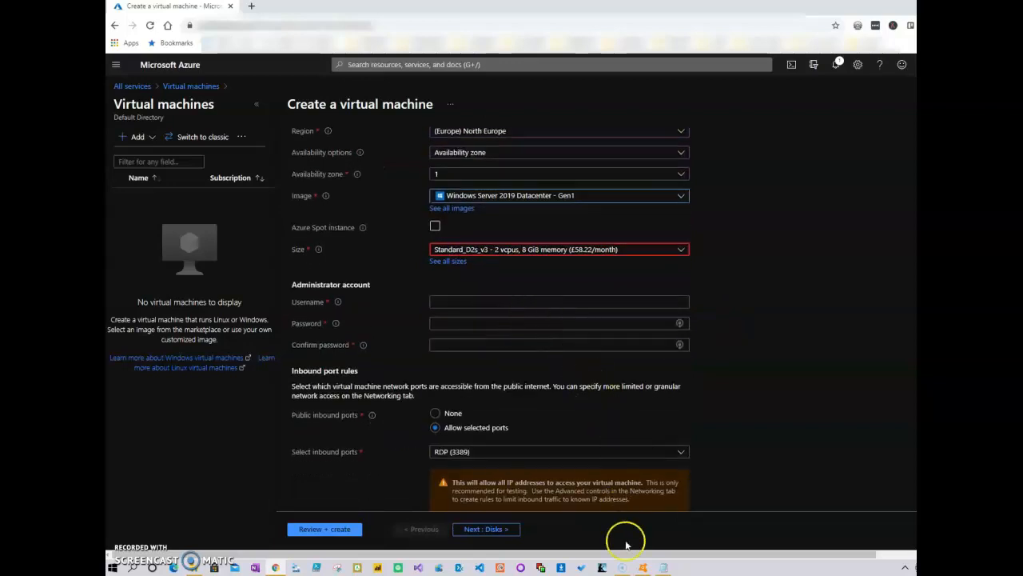
left_click(664, 568)
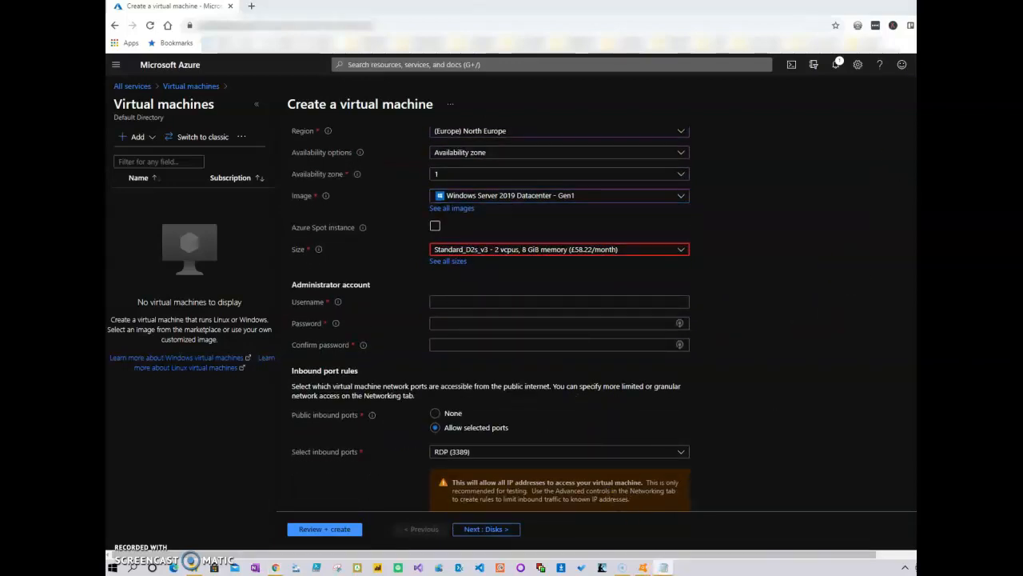
left_click(436, 302)
type("admingriff")
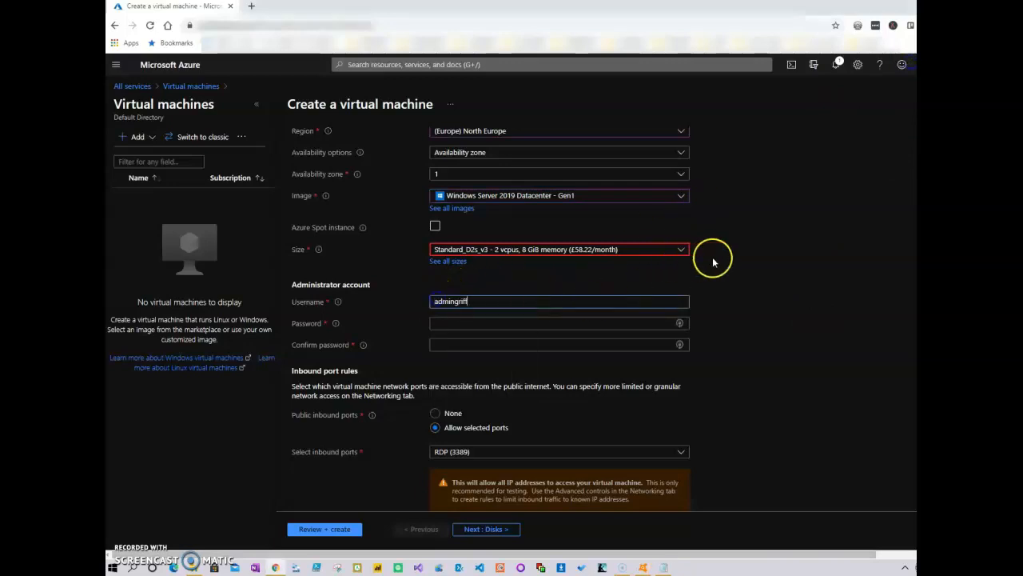
key("alt+Tab")
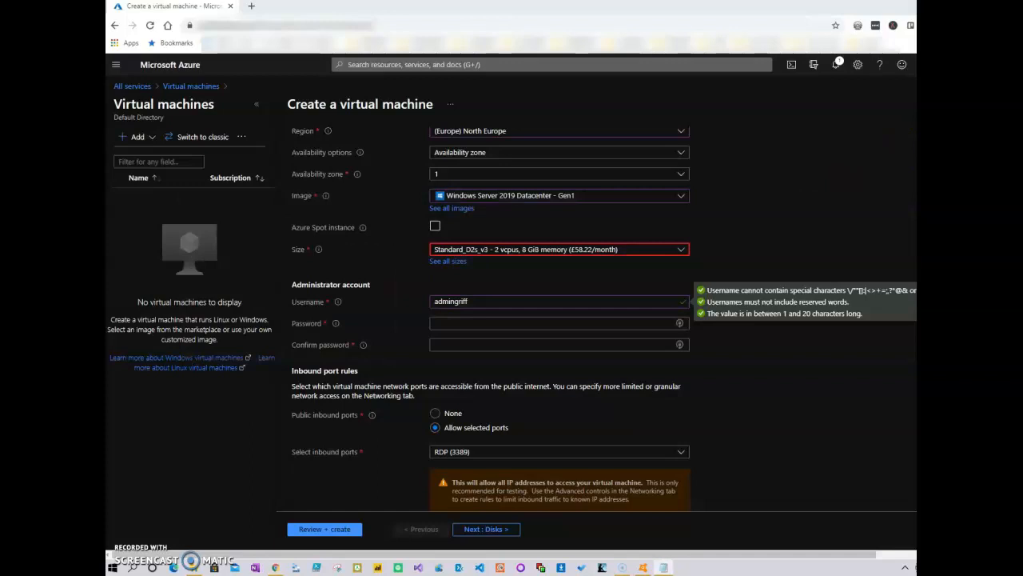
left_click(453, 323)
key("ctrl+v")
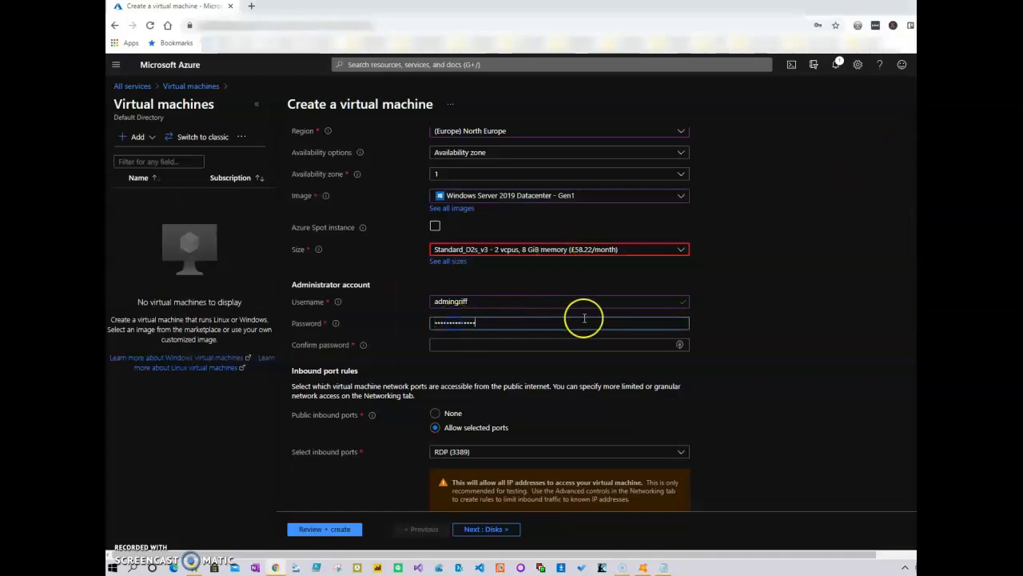
left_click(458, 344)
key("ctrl+v")
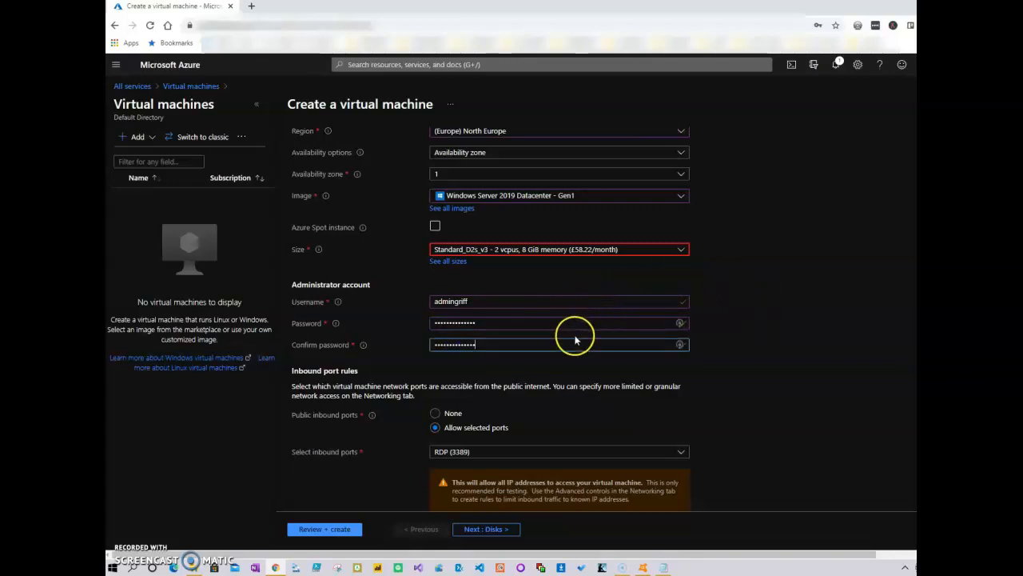
Add HTTP (80) to the allowed public inbound ports alongside RDP (3389)
scroll(519, 339, "down", 2)
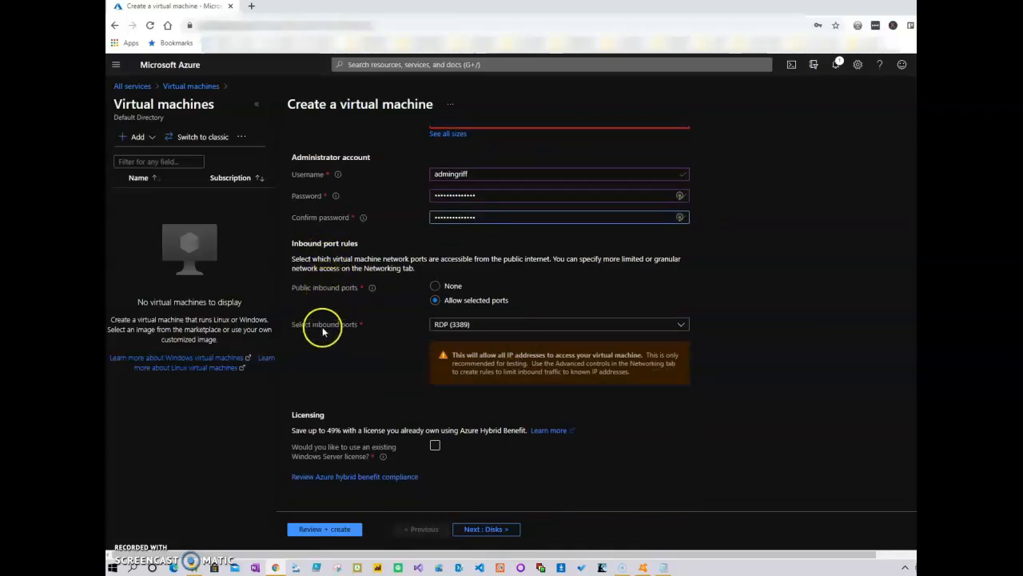
left_click(518, 328)
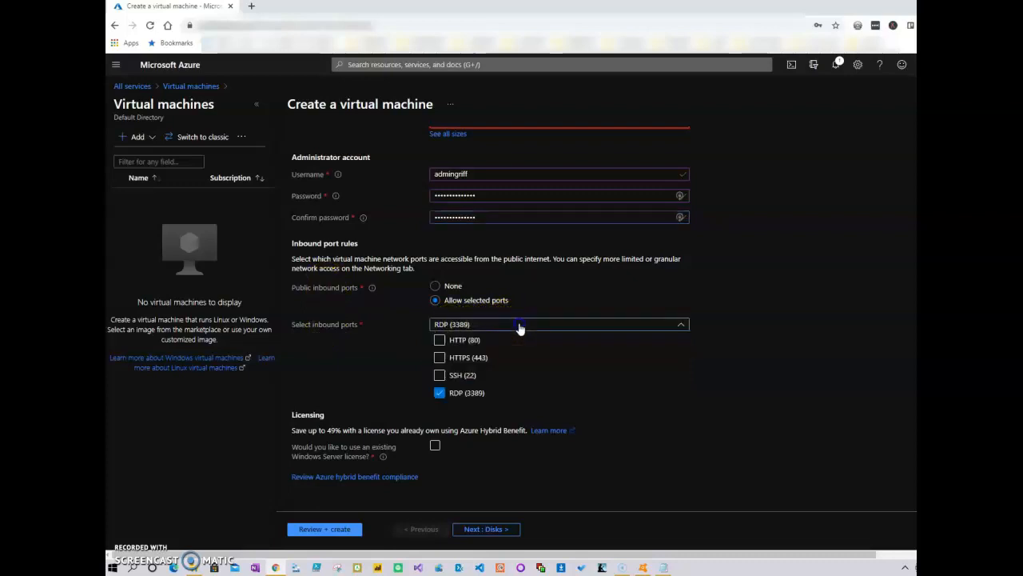
left_click(439, 341)
left_click(737, 312)
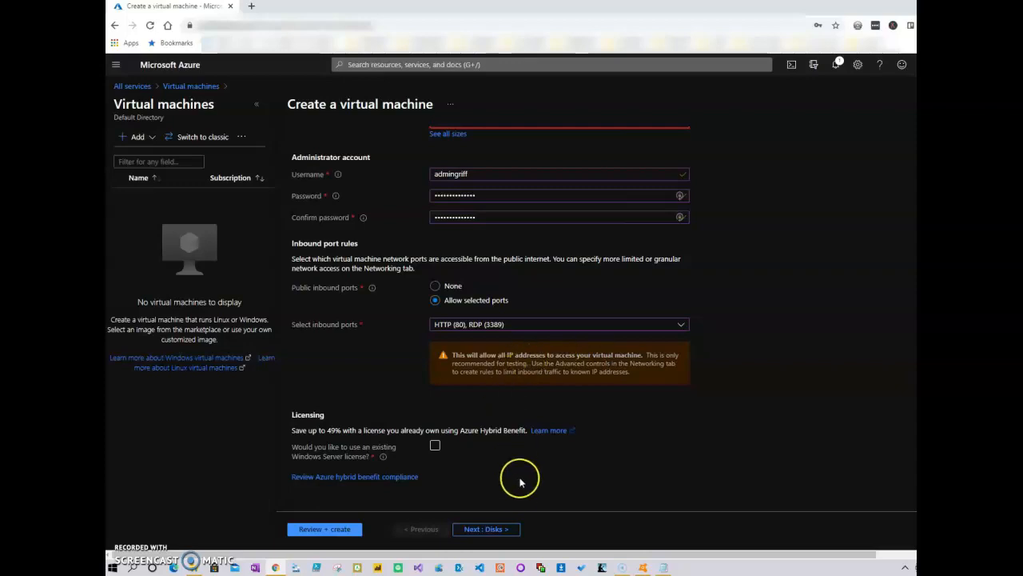
Look over the virtual machine's networking settings and disable boot diagnostics in its management settings
scroll(464, 354, "up", 2)
scroll(464, 354, "up", 2)
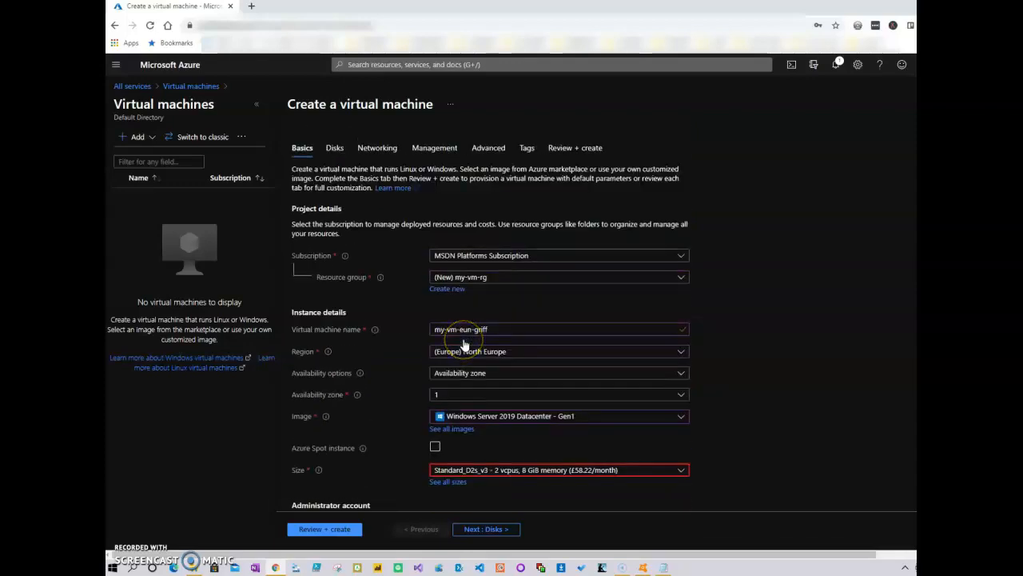
left_click(381, 149)
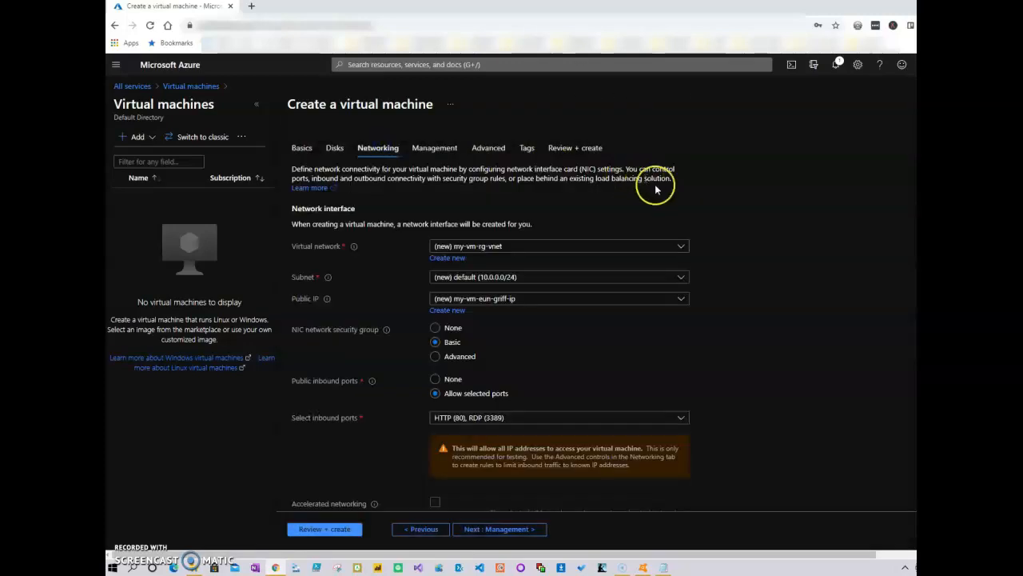
scroll(675, 311, "down", 1)
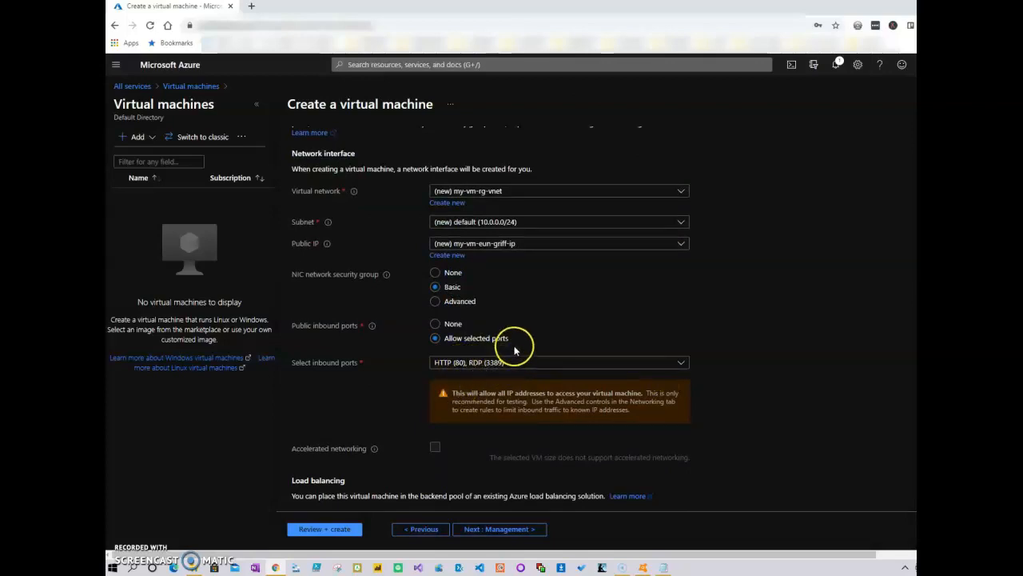
scroll(535, 356, "up", 2)
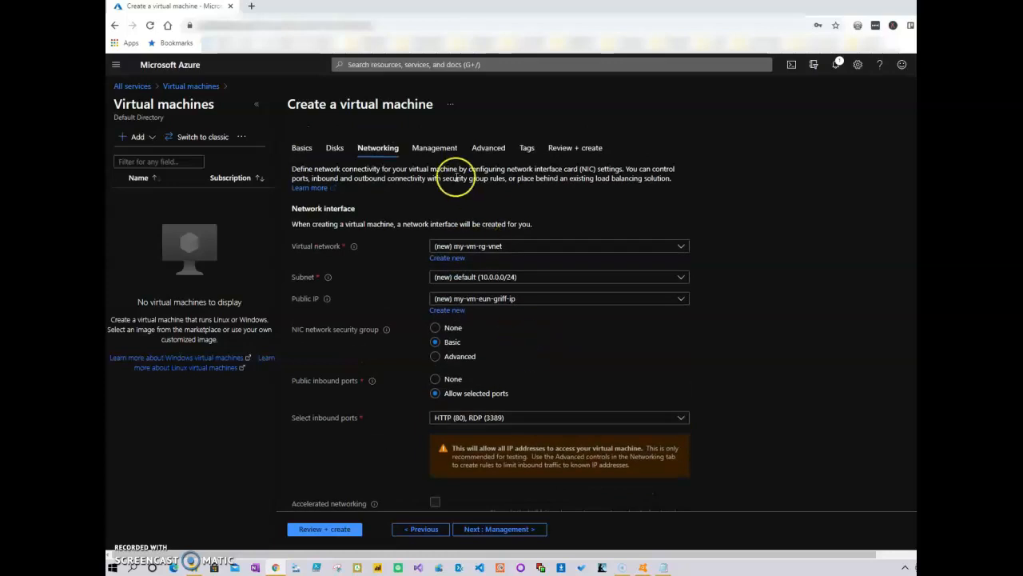
left_click(442, 151)
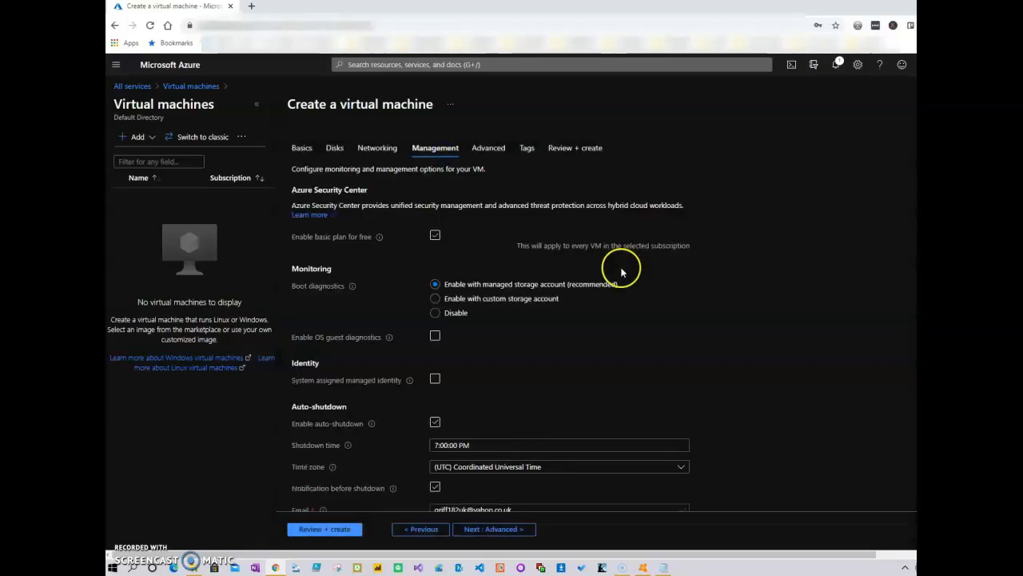
scroll(535, 356, "down", 1)
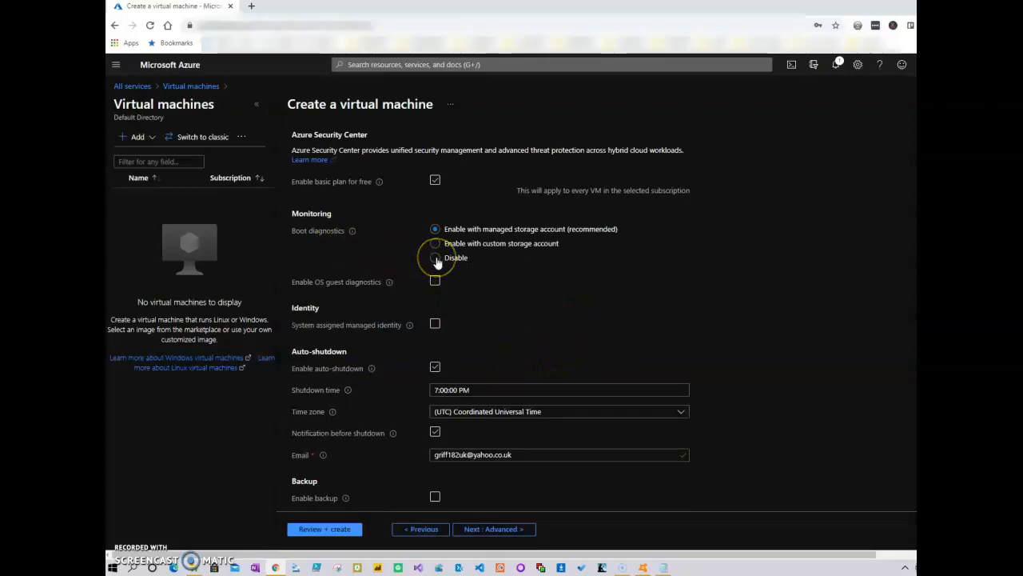
scroll(584, 303, "up", 1)
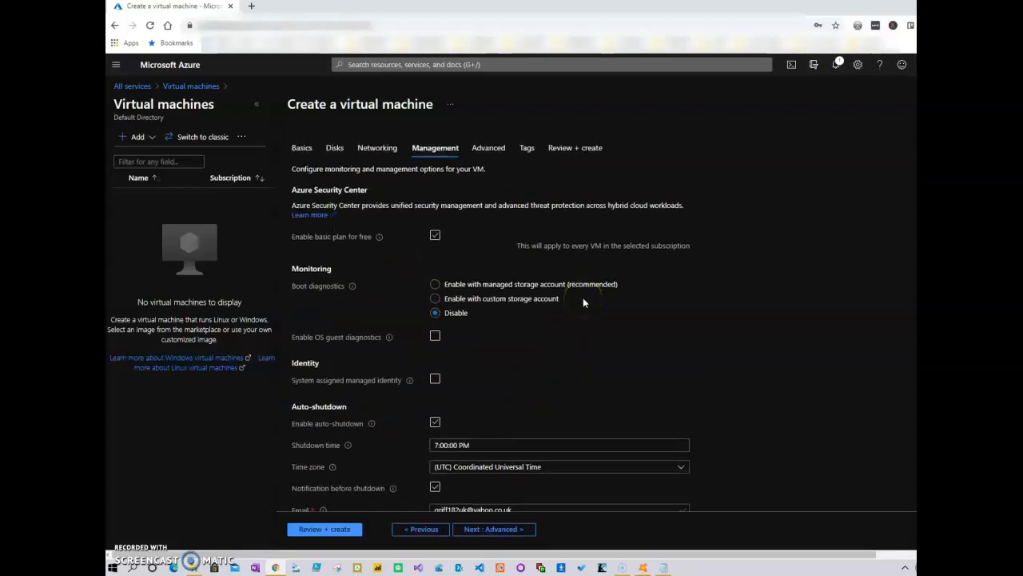
Validate the virtual machine configuration and review the basics, disks and networking sections of its summary
left_click(575, 149)
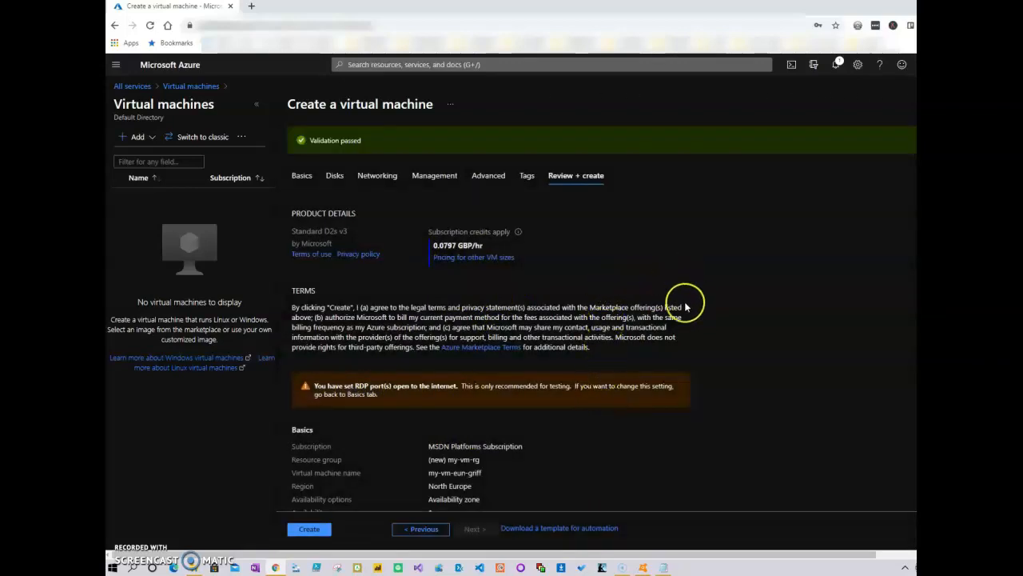
scroll(526, 307, "down", 3)
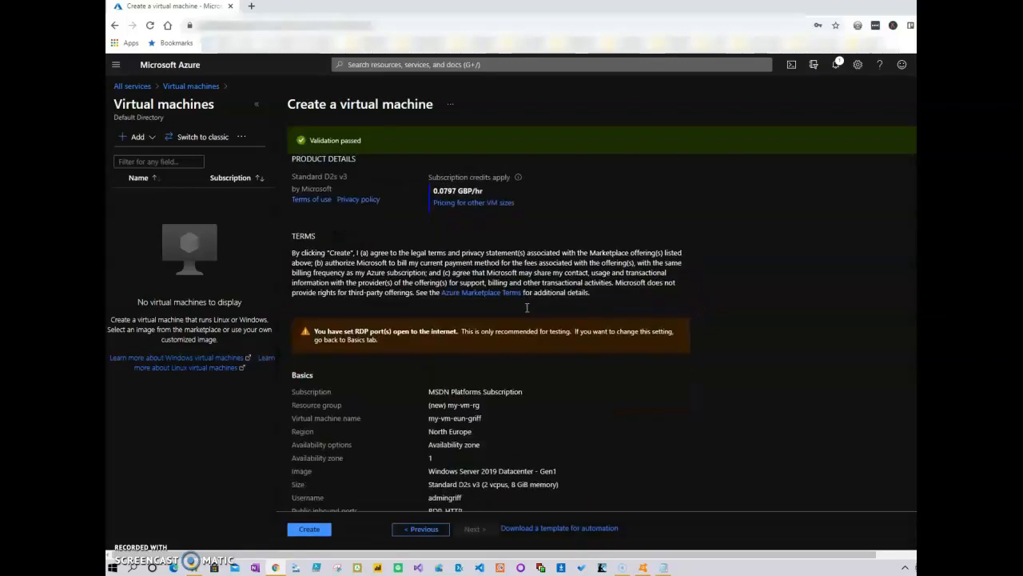
scroll(531, 316, "down", 4)
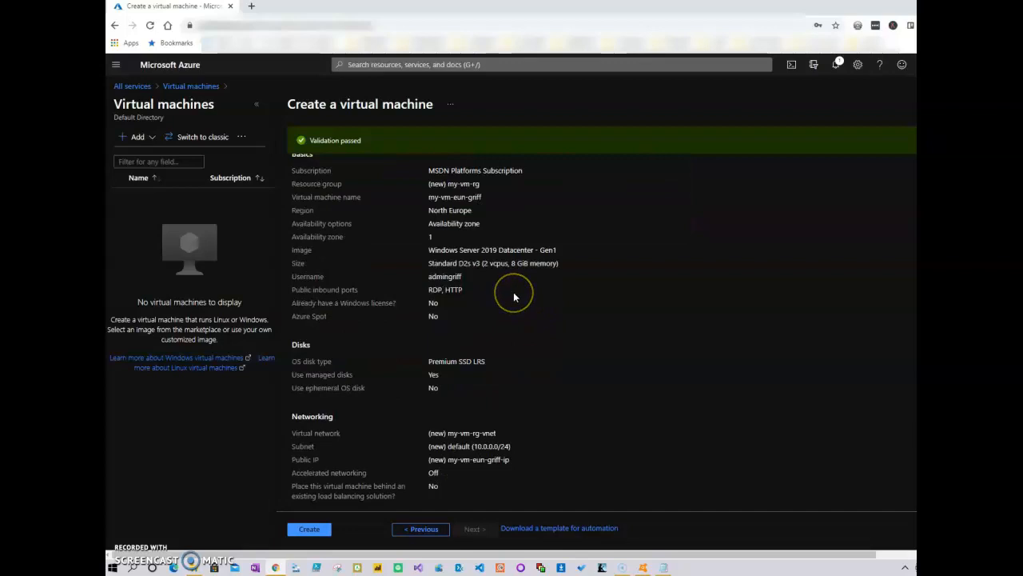
Finish reviewing the configuration summary, create the virtual machine, and open the deployed my-vm-eun-griff resource
scroll(514, 295, "down", 4)
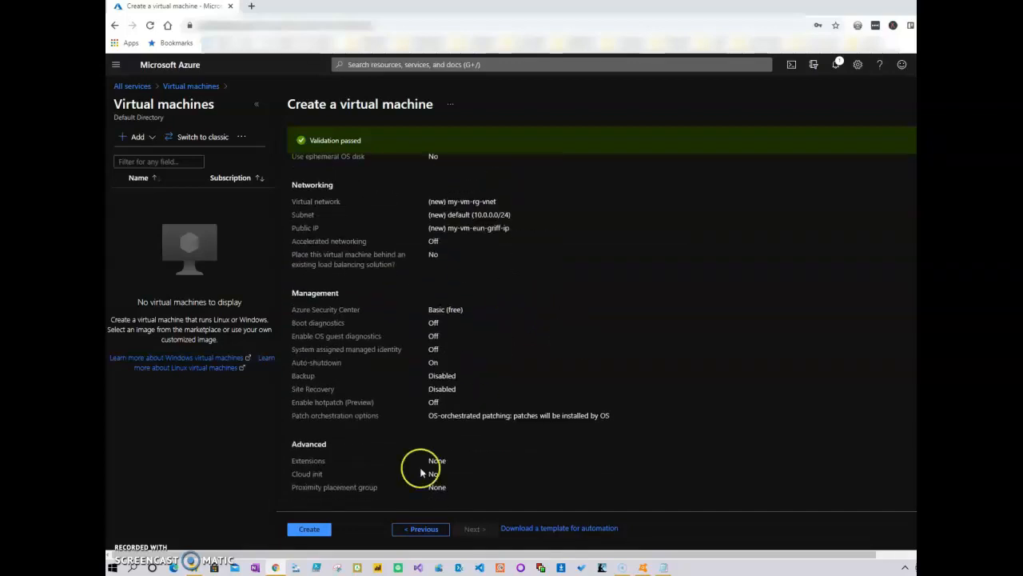
left_click(308, 529)
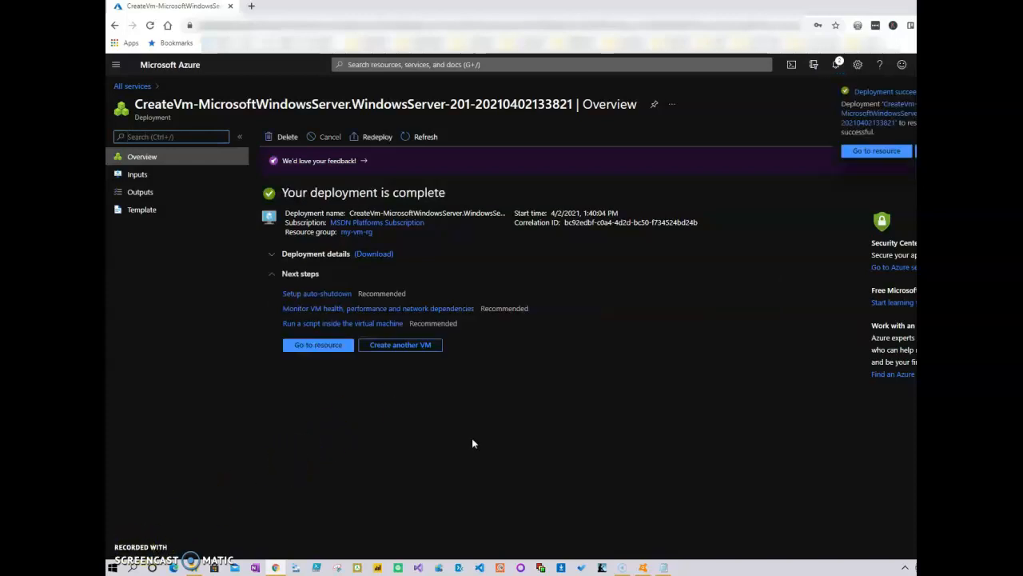
left_click(328, 348)
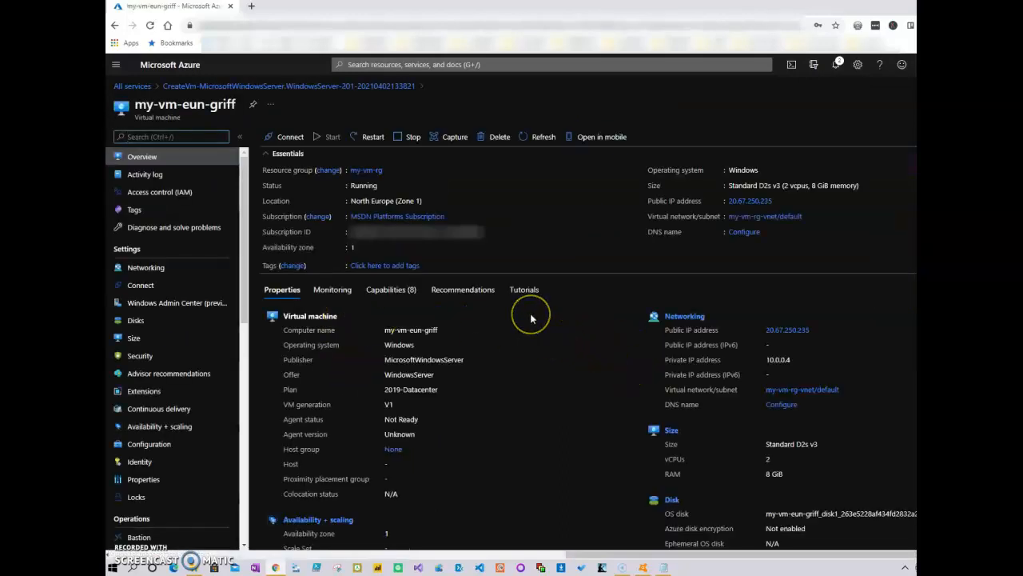
left_click(488, 396)
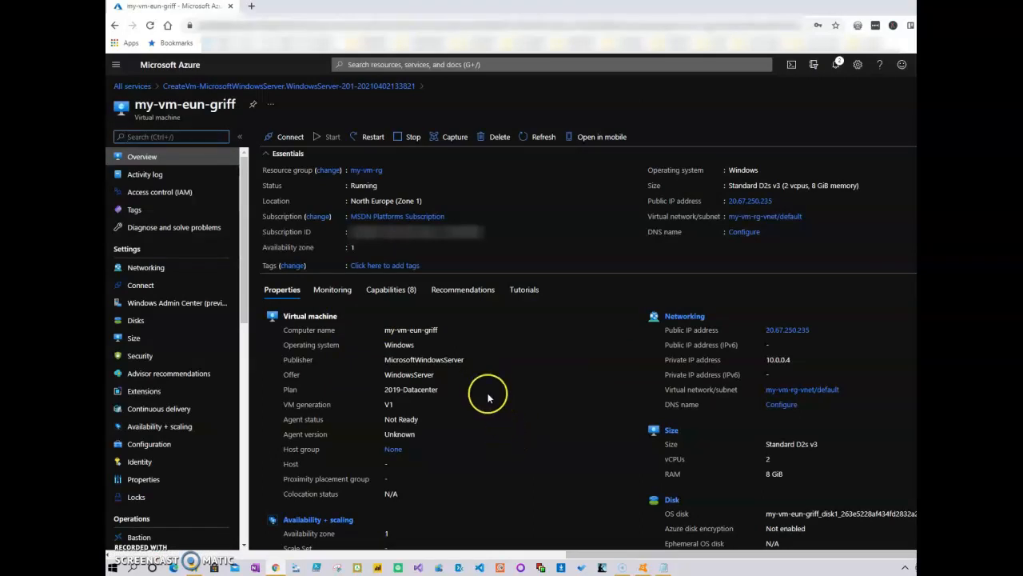
Download the RDP file for the virtual machine's public IP address on port 3389 and start the remote desktop connection with it
left_click(285, 139)
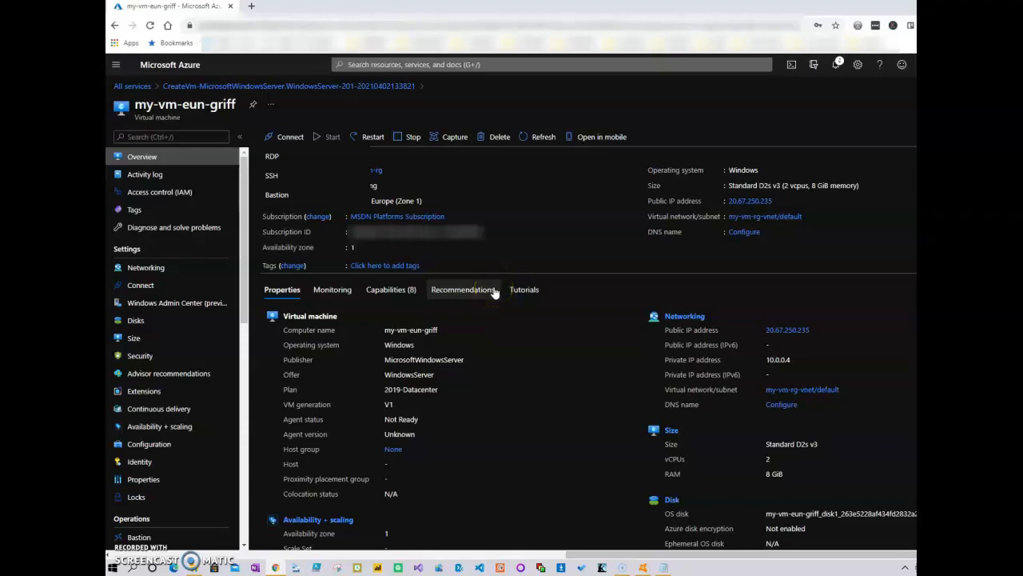
left_click(293, 154)
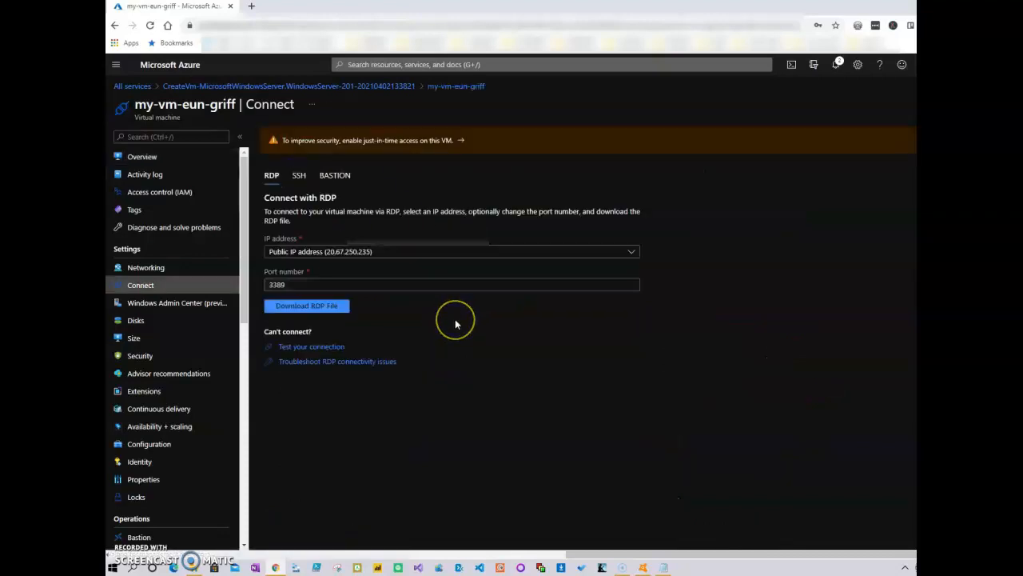
left_click(317, 309)
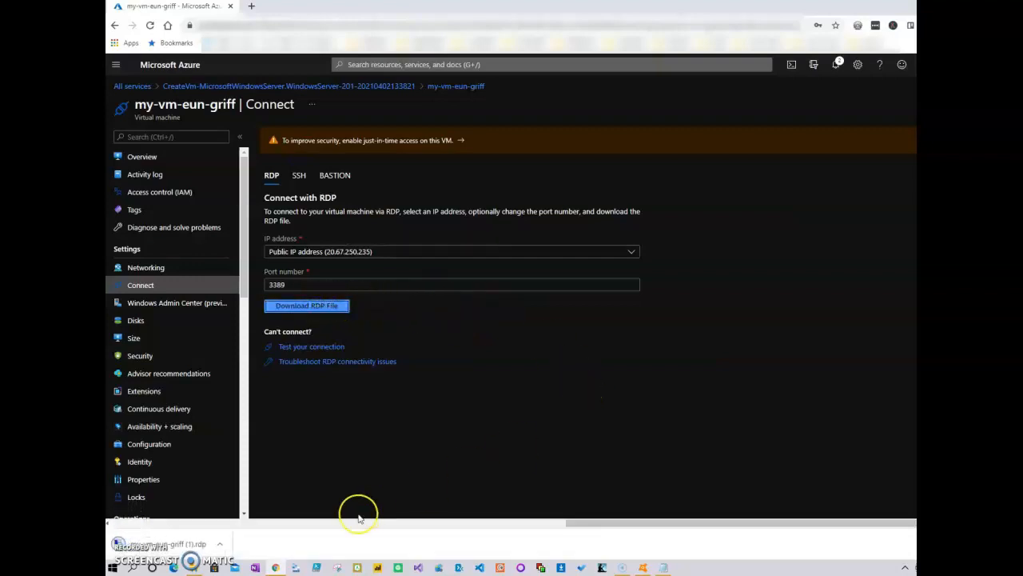
left_click(171, 544)
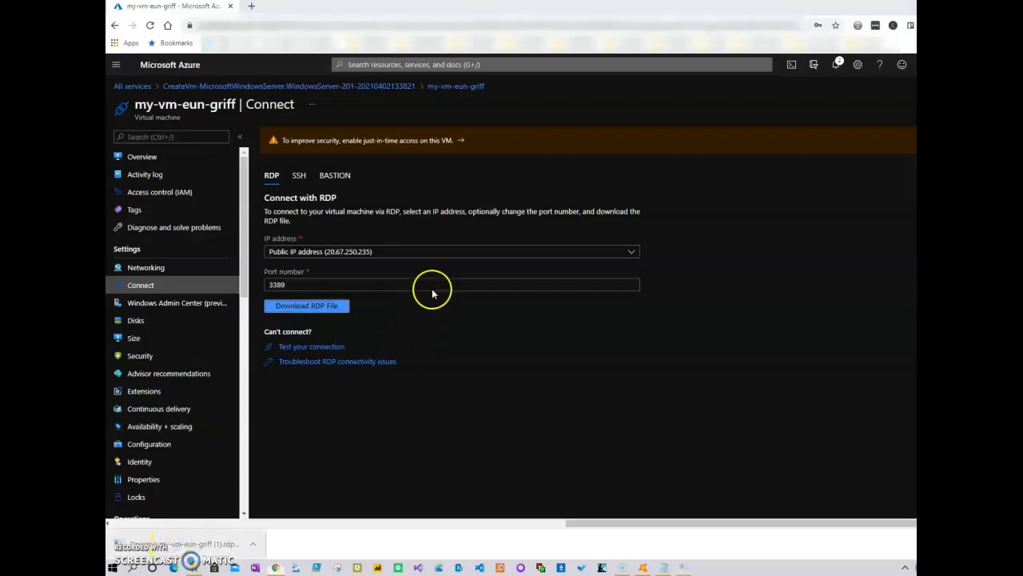
left_click(620, 343)
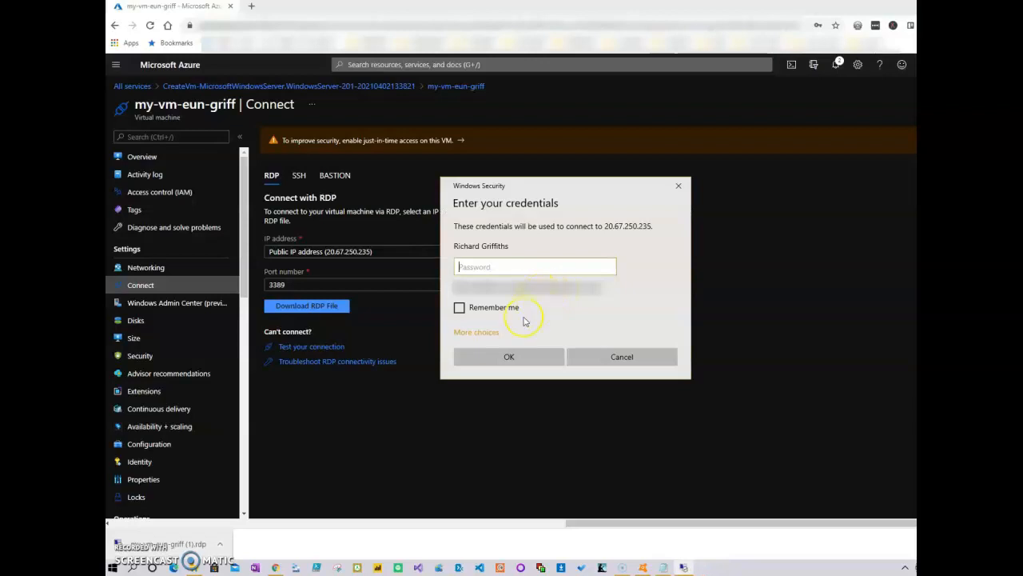
Sign in to the remote desktop with a different account, admingriff, entering the account password and accepting the untrusted certificate
left_click(482, 334)
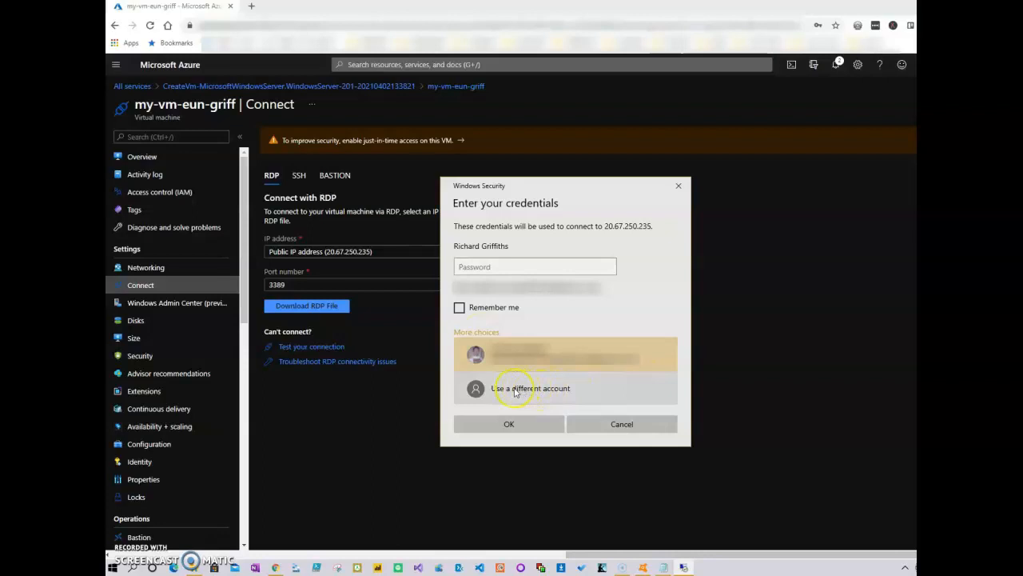
left_click(516, 390)
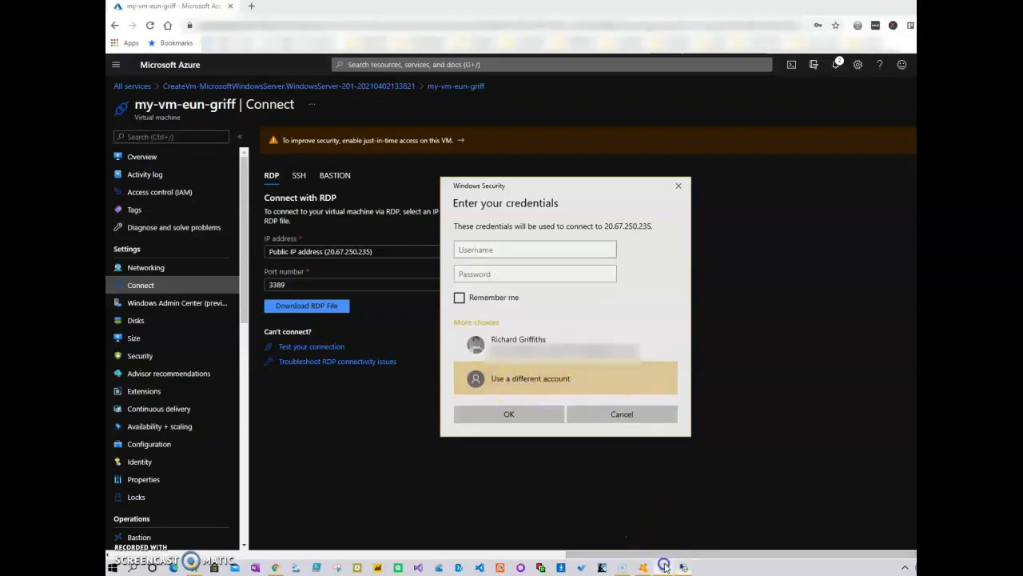
left_click(520, 250)
type("admingriff")
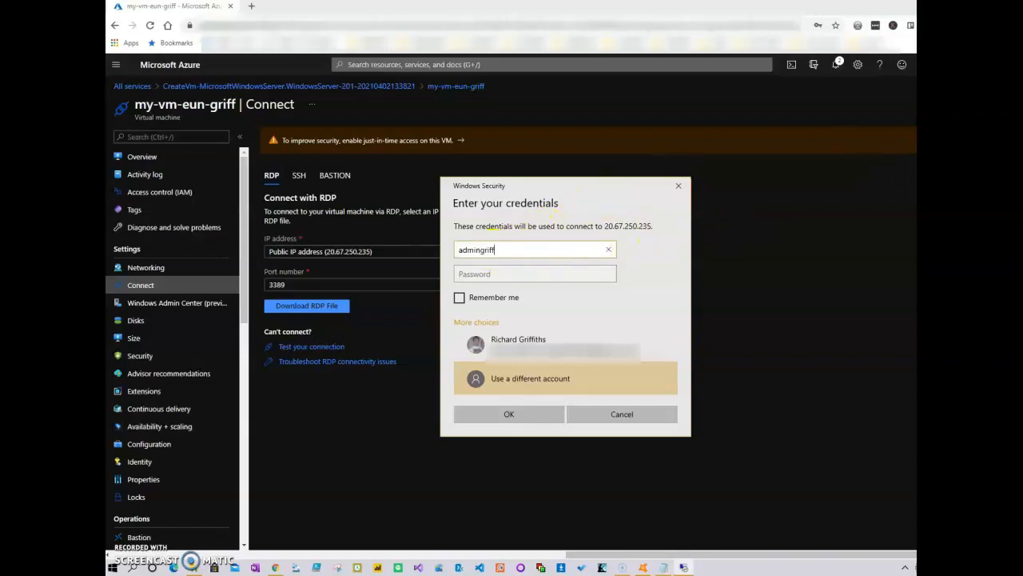
left_click(559, 272)
type("••••••••••••••")
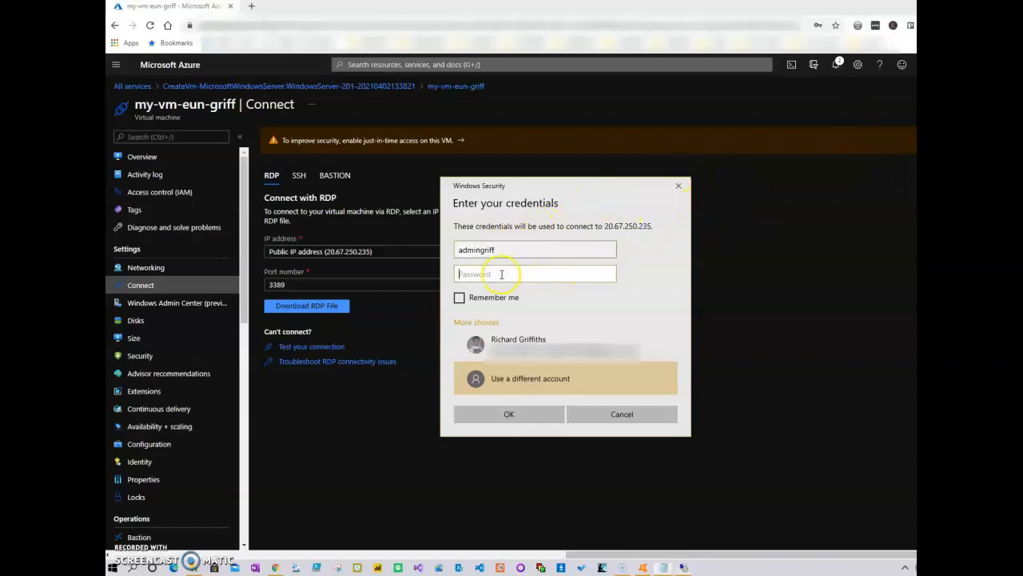
left_click(512, 421)
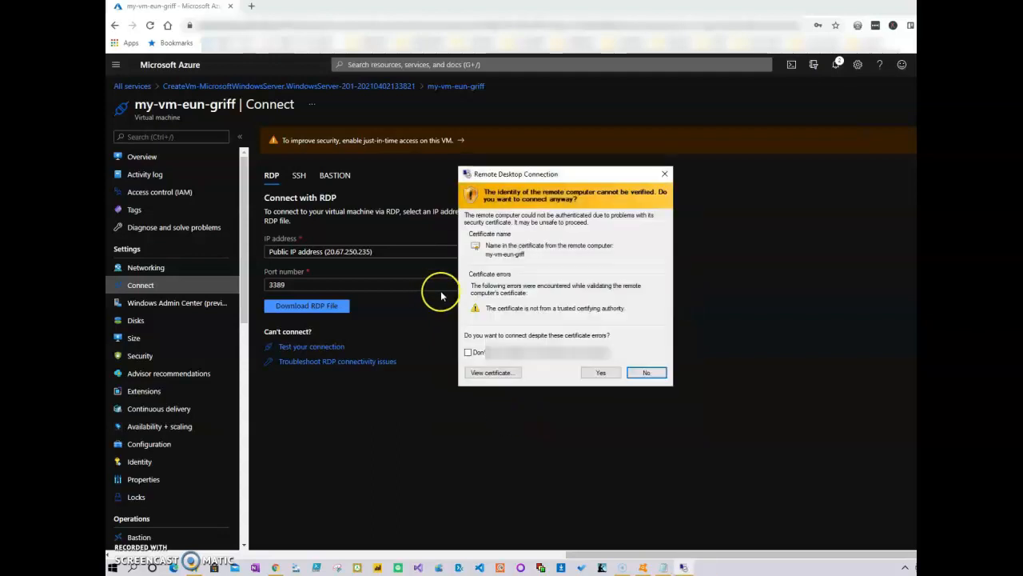
left_click(601, 372)
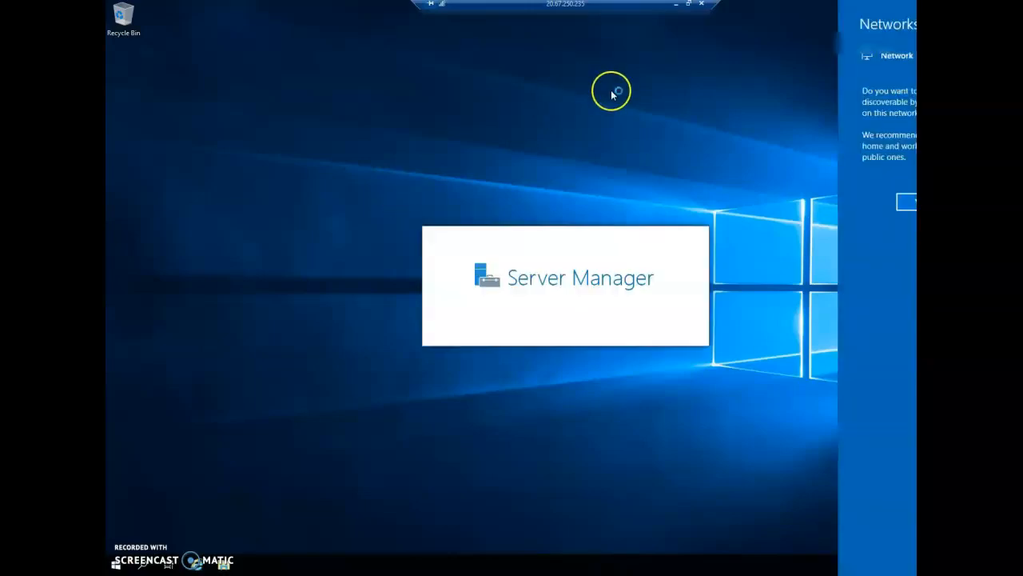
Answer the network discovery prompt in the remote session, search for power, and open Windows PowerShell
left_click(979, 201)
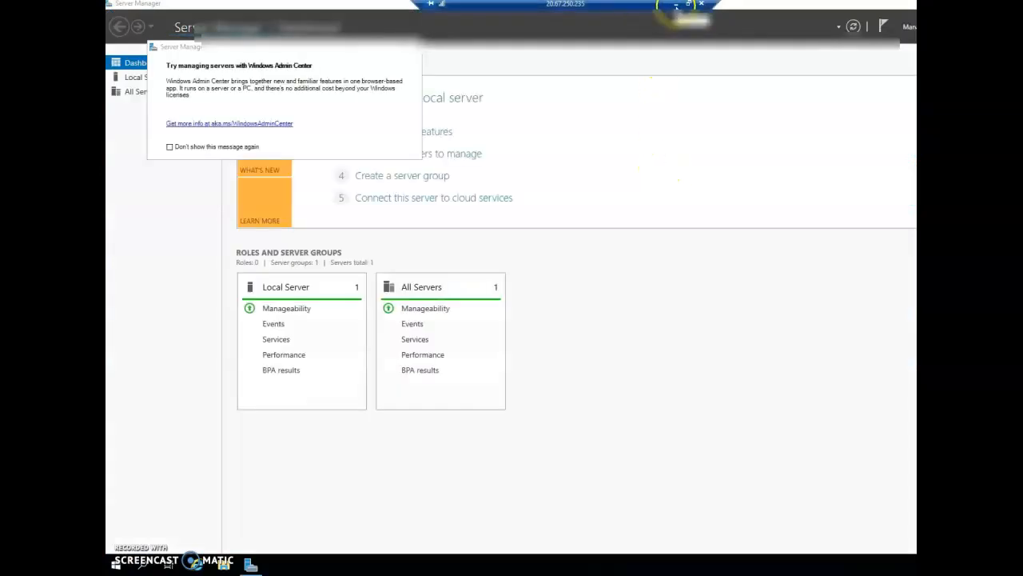
left_click(146, 565)
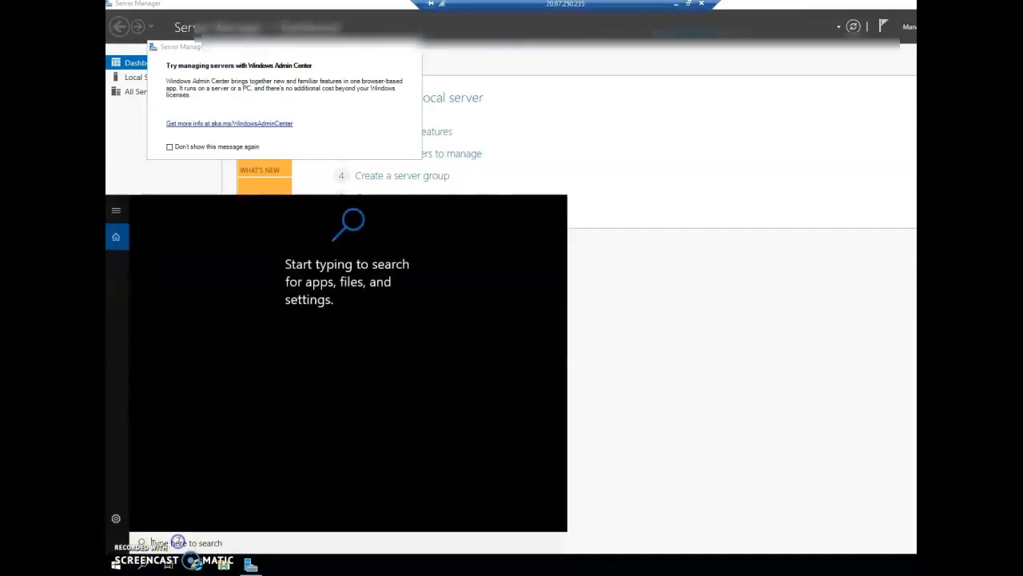
type("powerl")
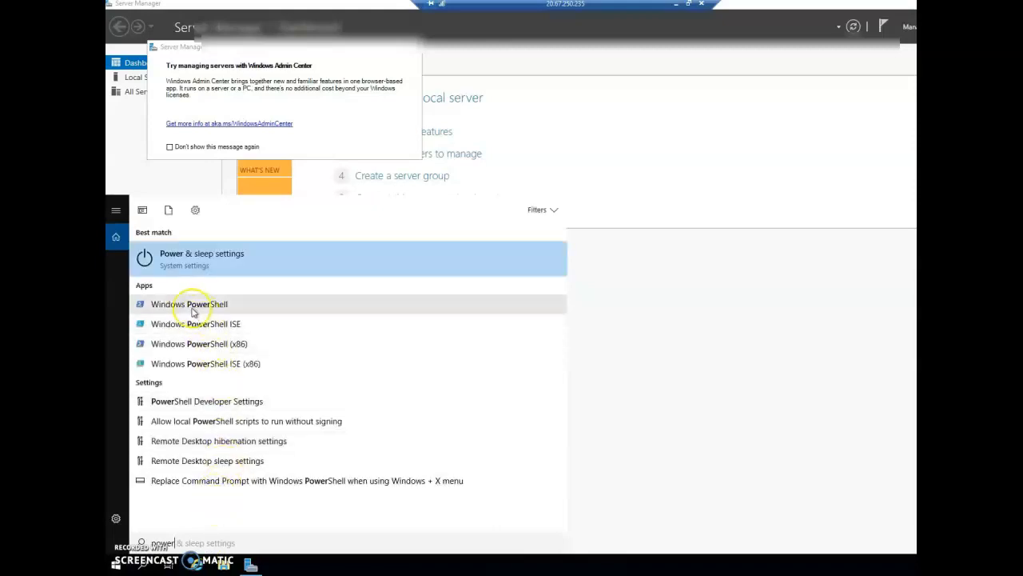
left_click(188, 306)
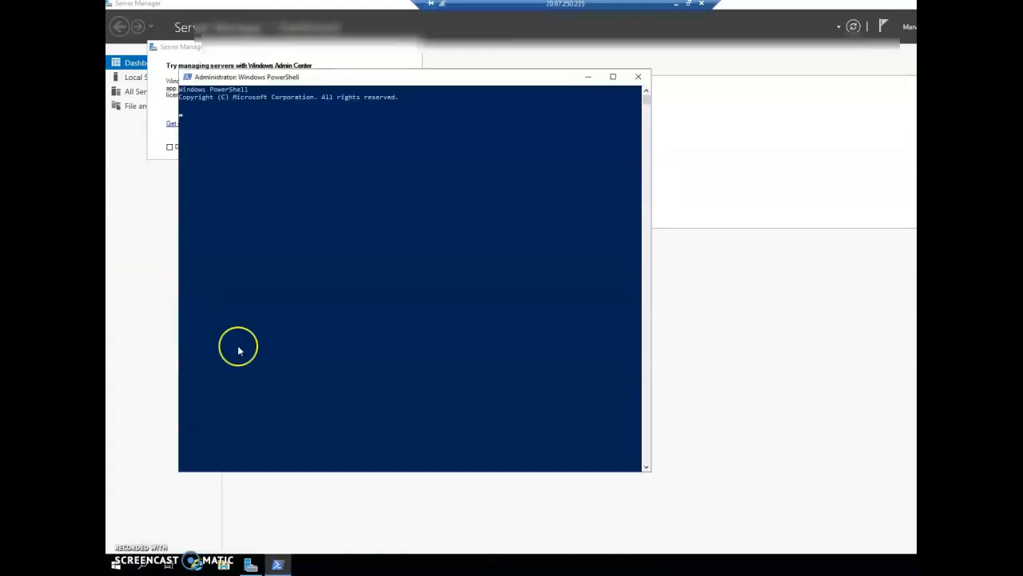
Paste and run Install-WindowsFeature -name Web-Server -IncludeManagementTools in the remote server's PowerShell session
left_click(676, 4)
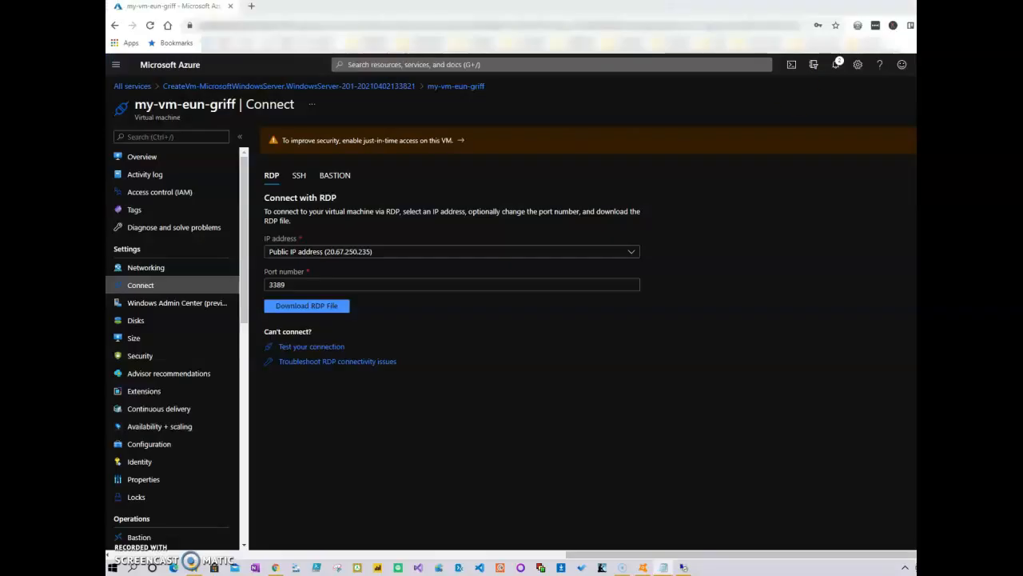
key("alt+Tab")
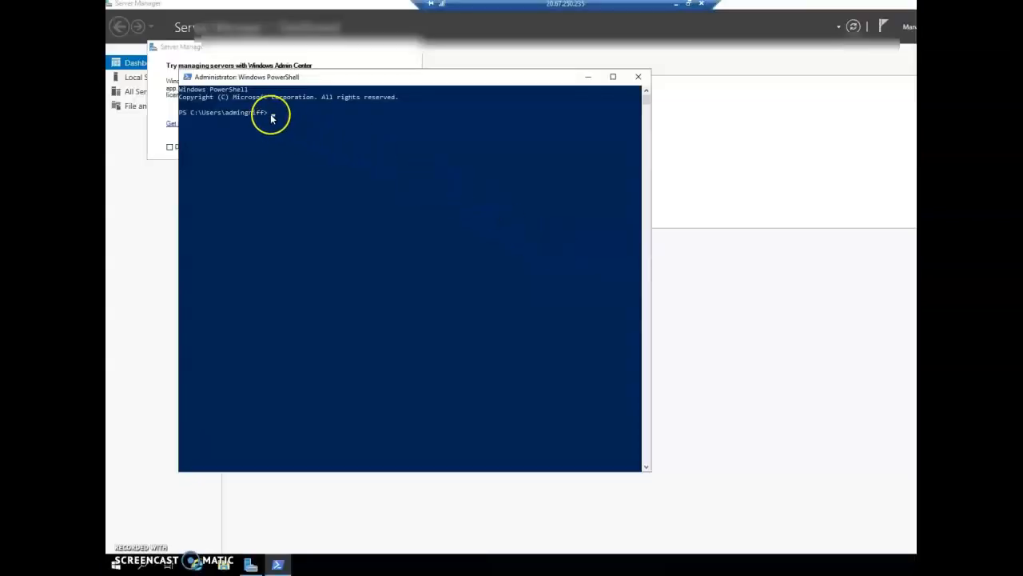
right_click(378, 120)
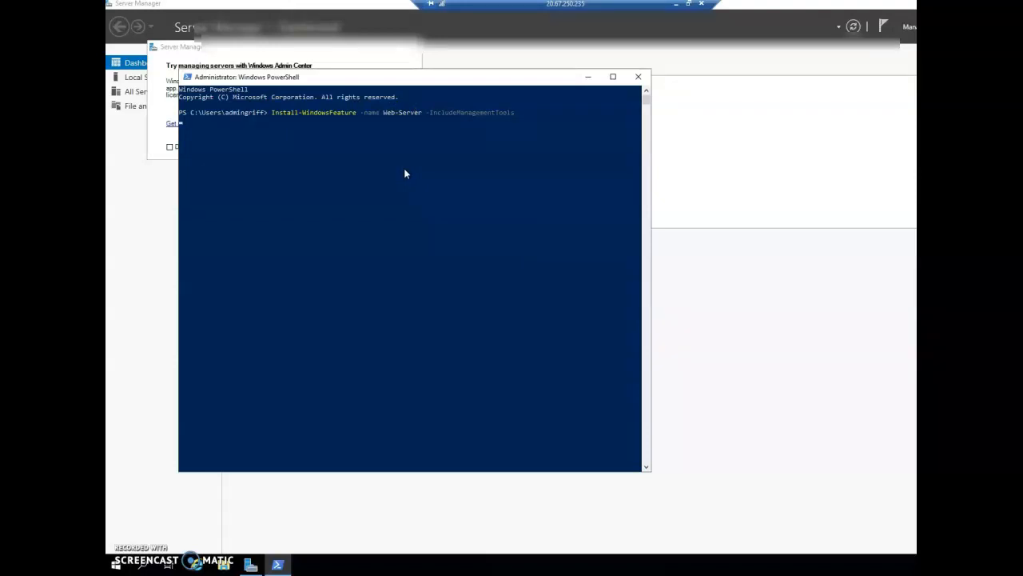
key("Return")
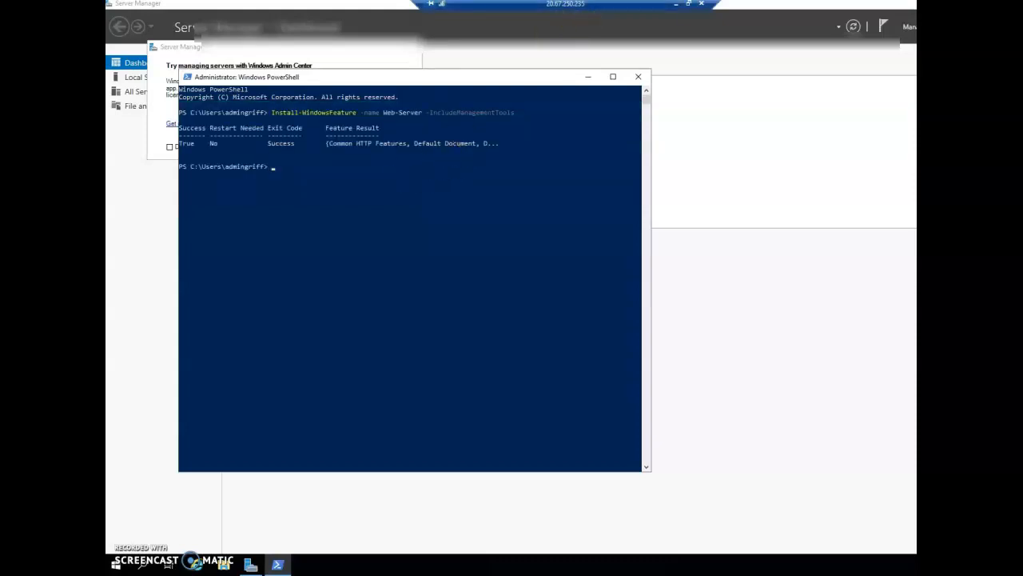
Return to Azure, copy the virtual machine's public IP address from its overview, and open that address in a new browser tab
left_click(674, 5)
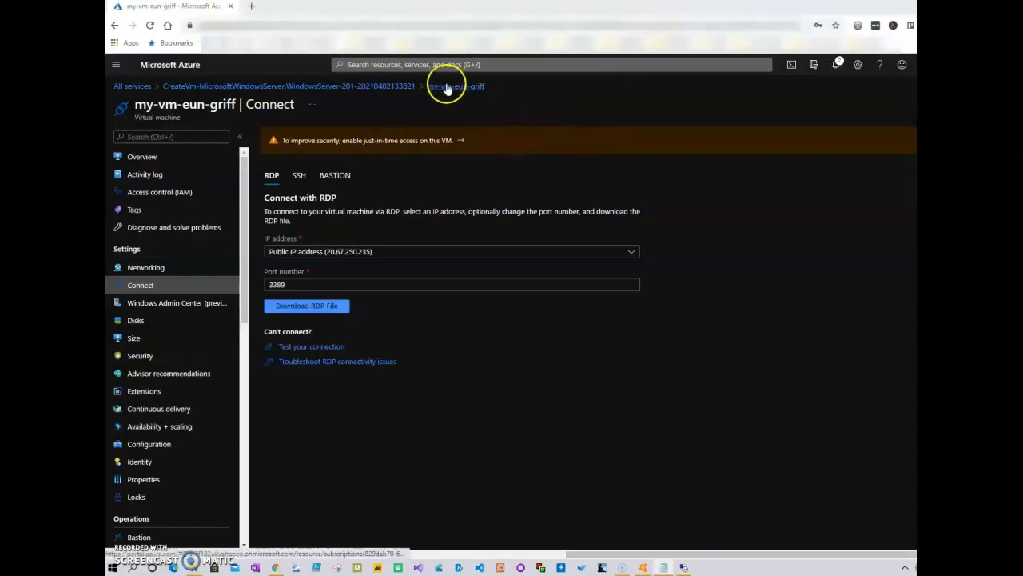
left_click(167, 157)
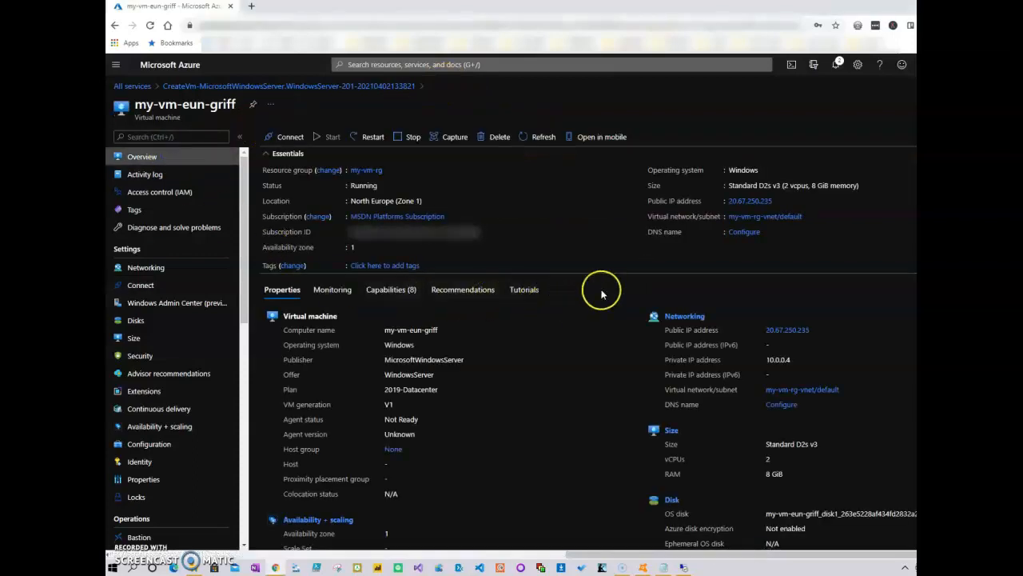
left_click(778, 201)
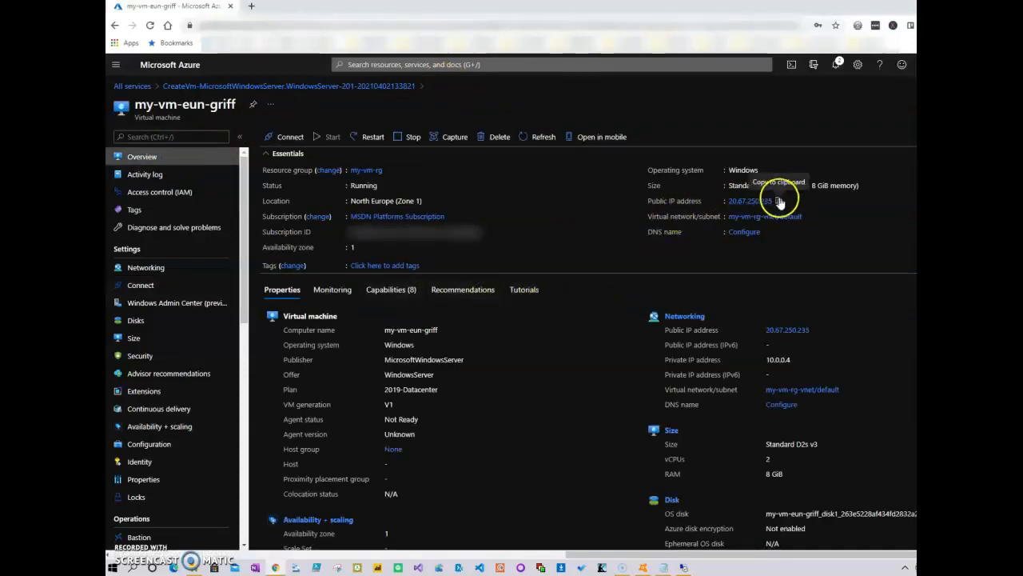
left_click(251, 5)
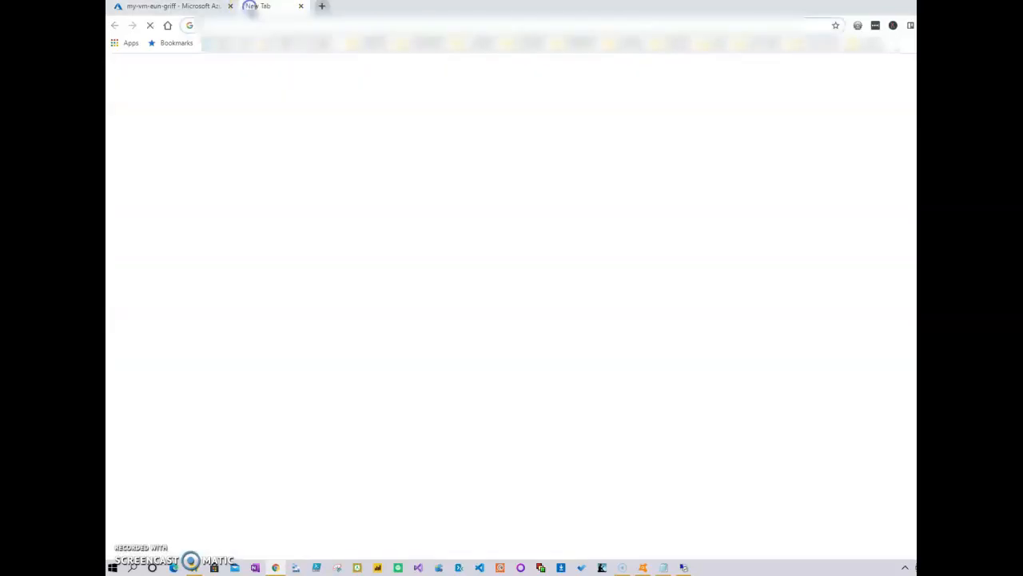
key("ctrl+v")
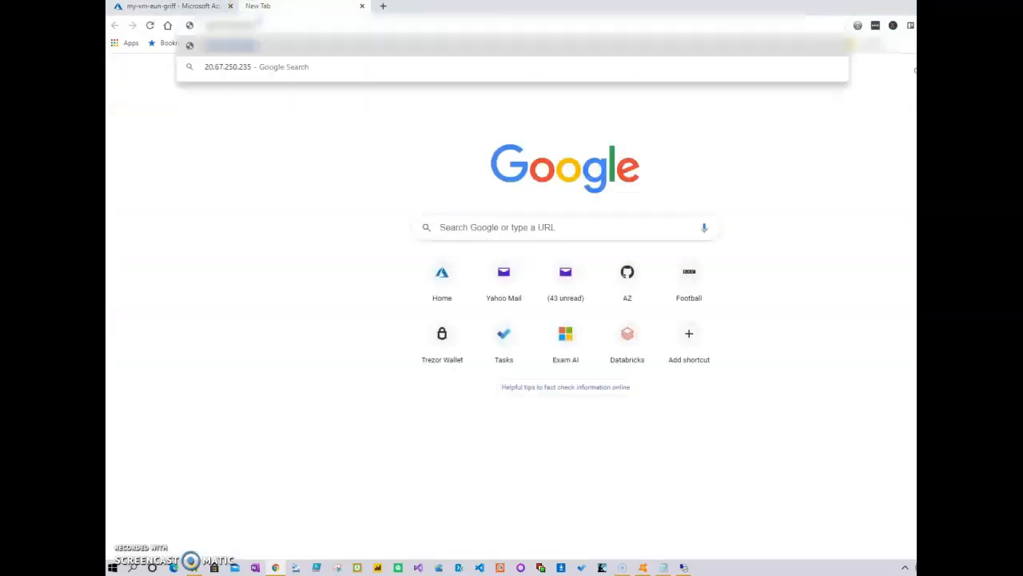
key("Return")
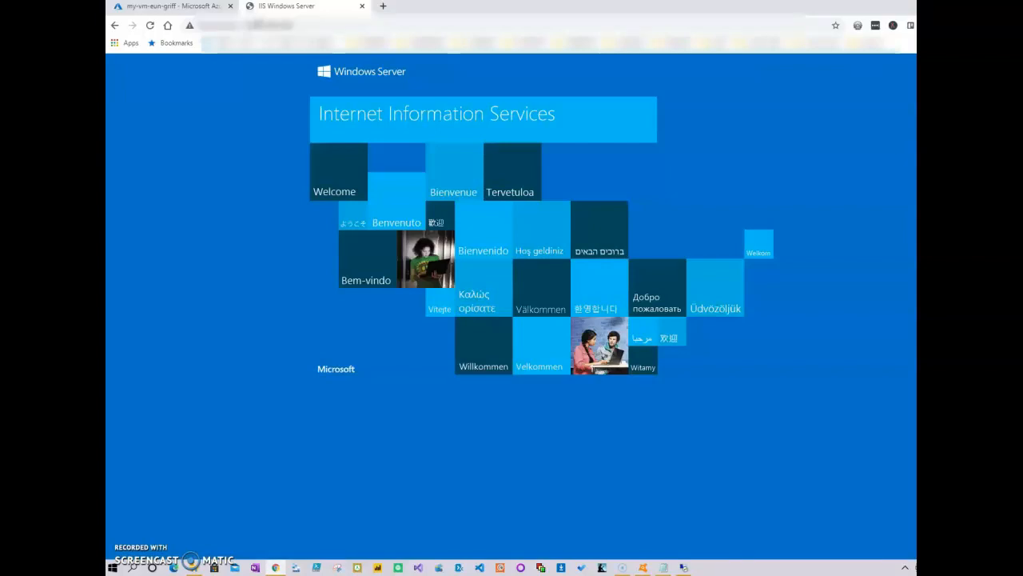
Open the my-vm-rg resource group in Azure and delete it with all its resources, confirming with its name
left_click(192, 7)
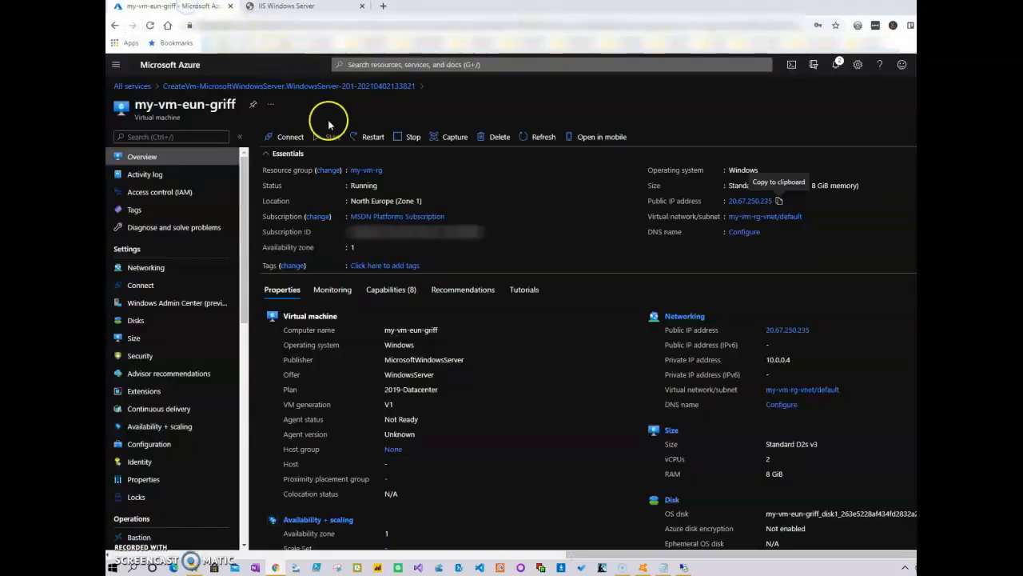
left_click(362, 172)
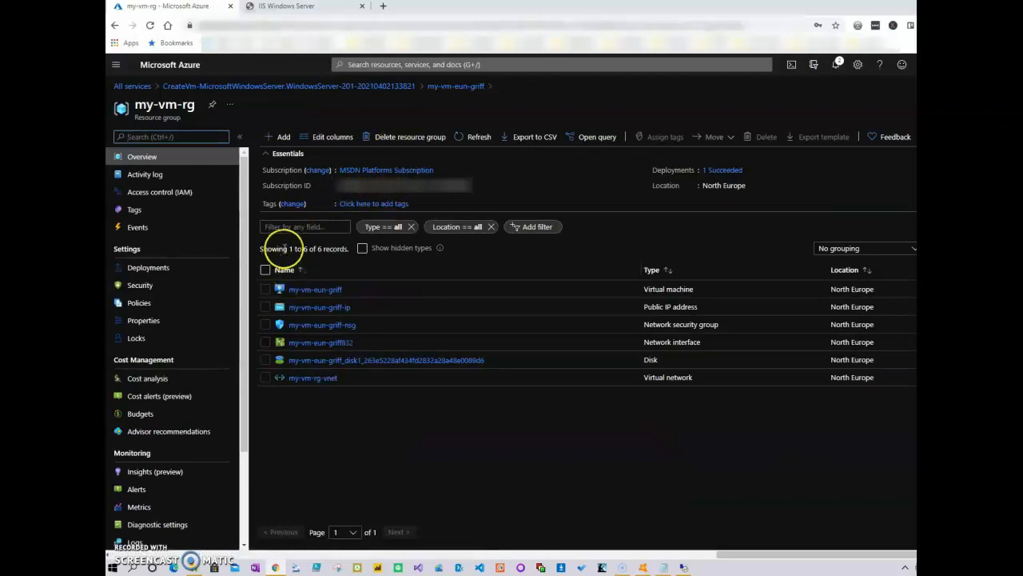
left_click(400, 137)
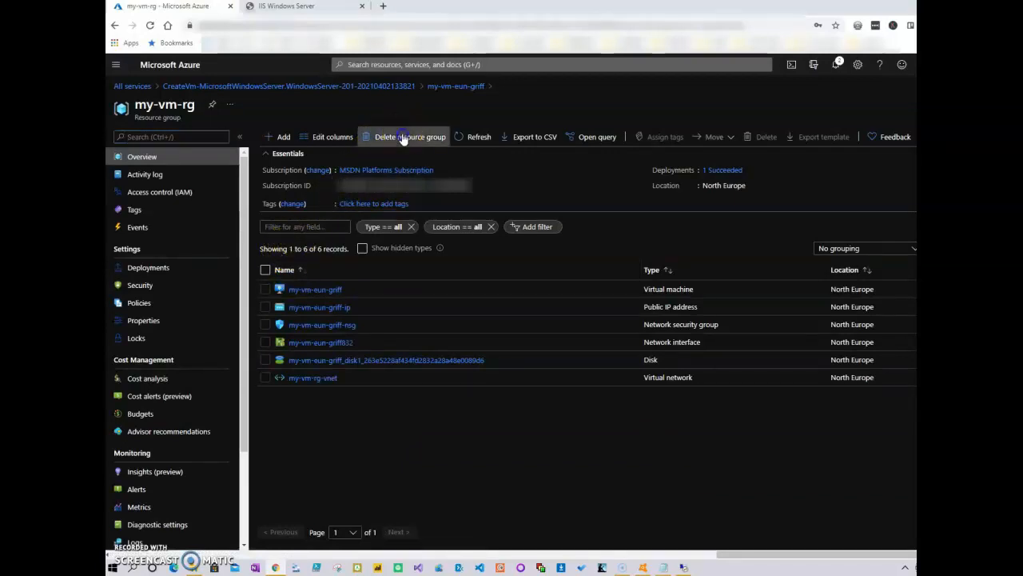
left_click_drag(195, 105, 136, 105)
key("ctrl+c")
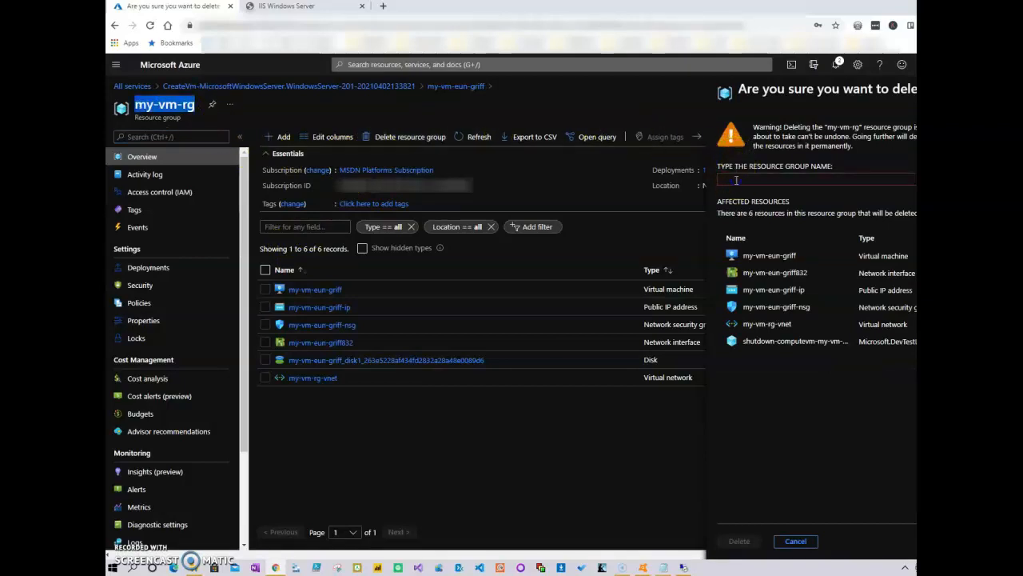
left_click(736, 180)
key("ctrl+v")
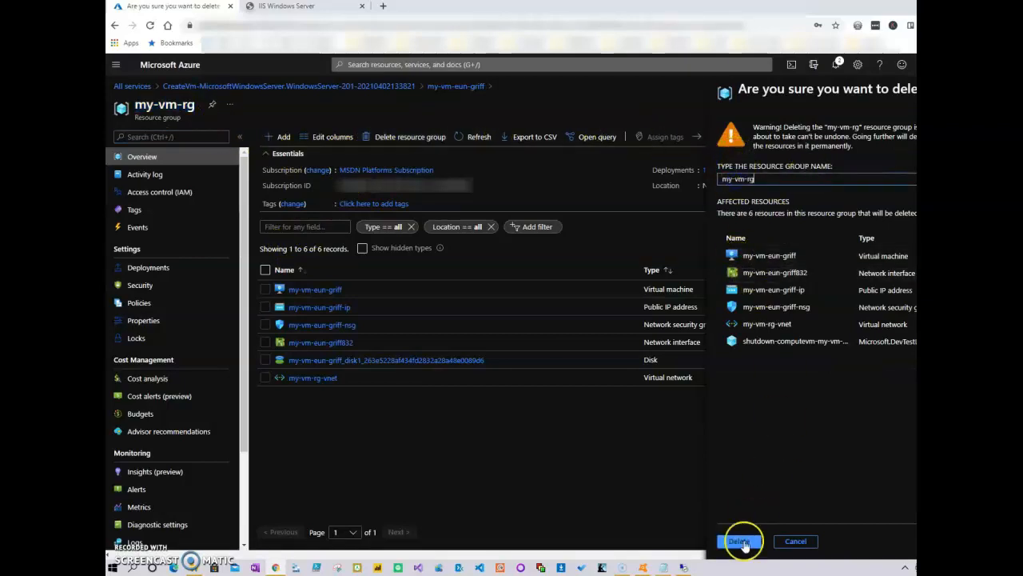
left_click(740, 542)
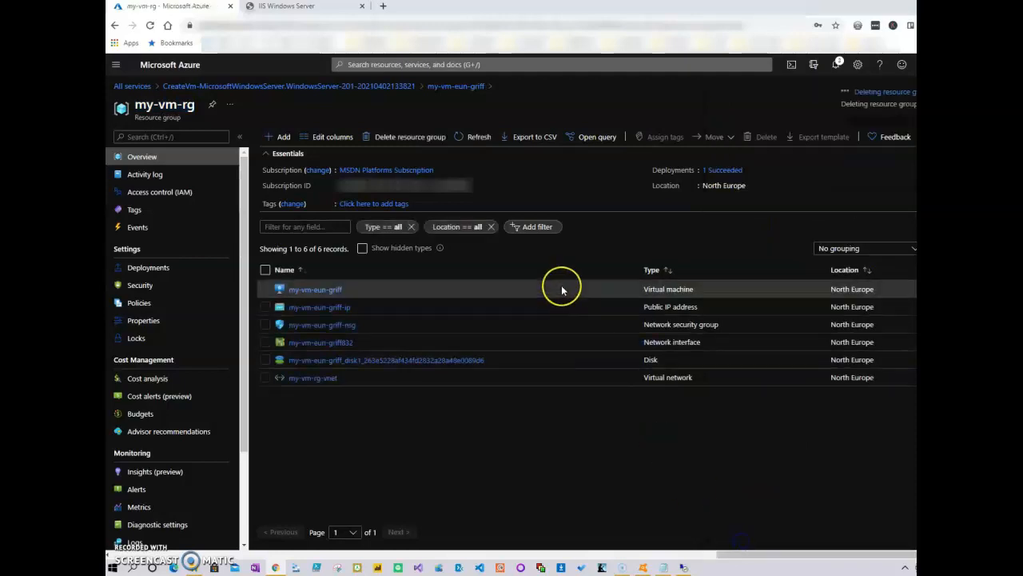